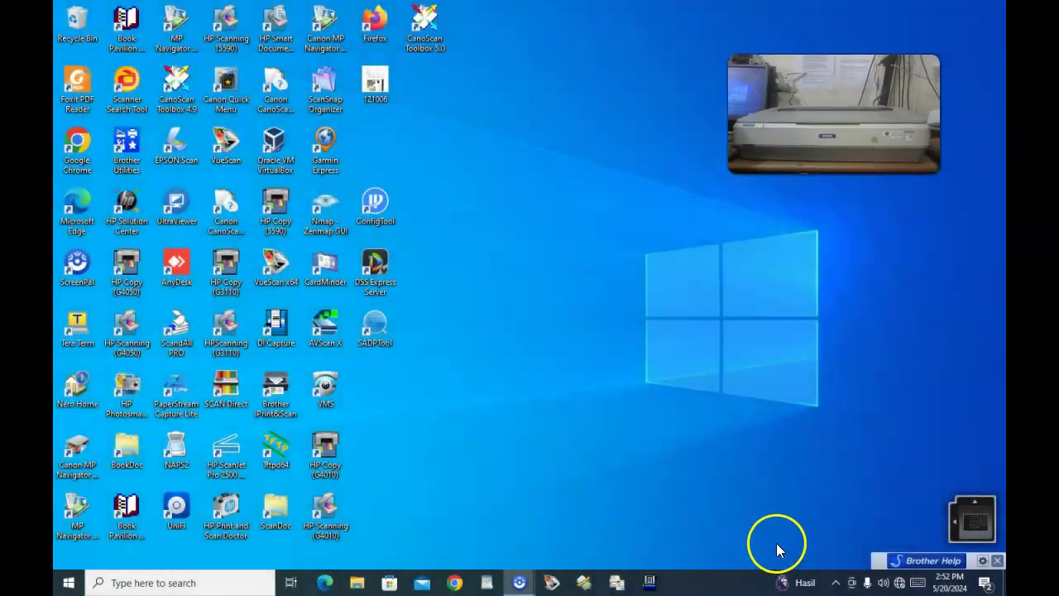
# Open EPSON Scan with the EPSON GT-20000 scanner.
pyautogui.doubleClick(177, 157)
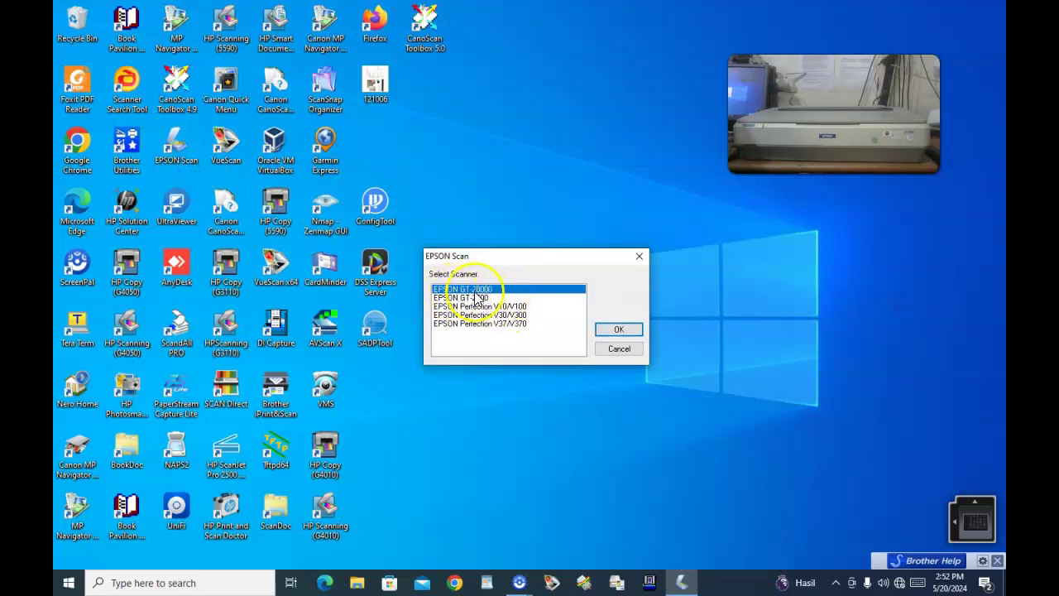
pyautogui.click(635, 331)
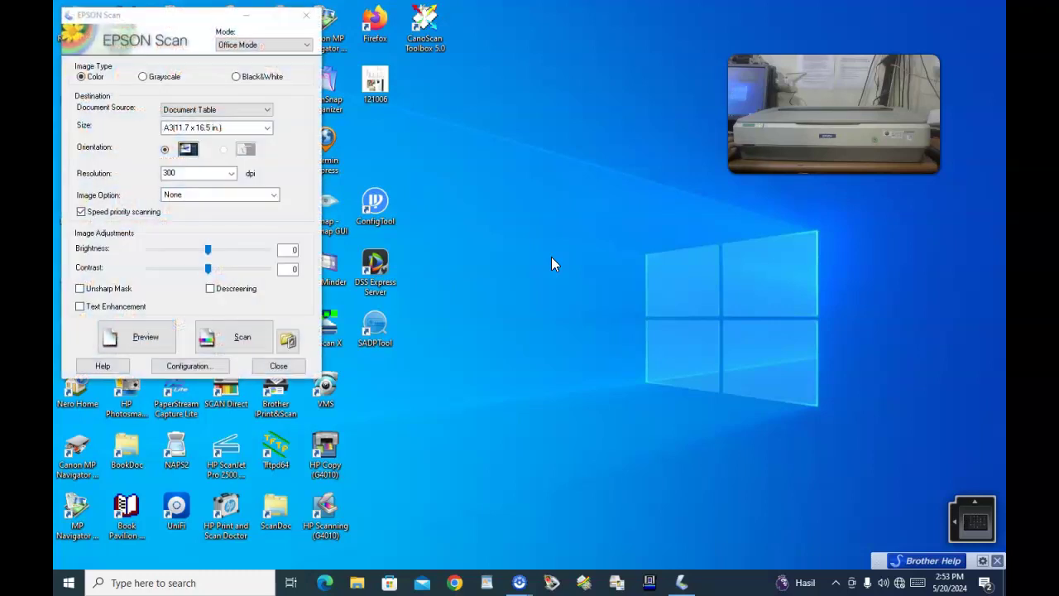
# Look through the Home Mode and Professional Mode settings and return the scan mode to Office Mode.
pyautogui.click(266, 45)
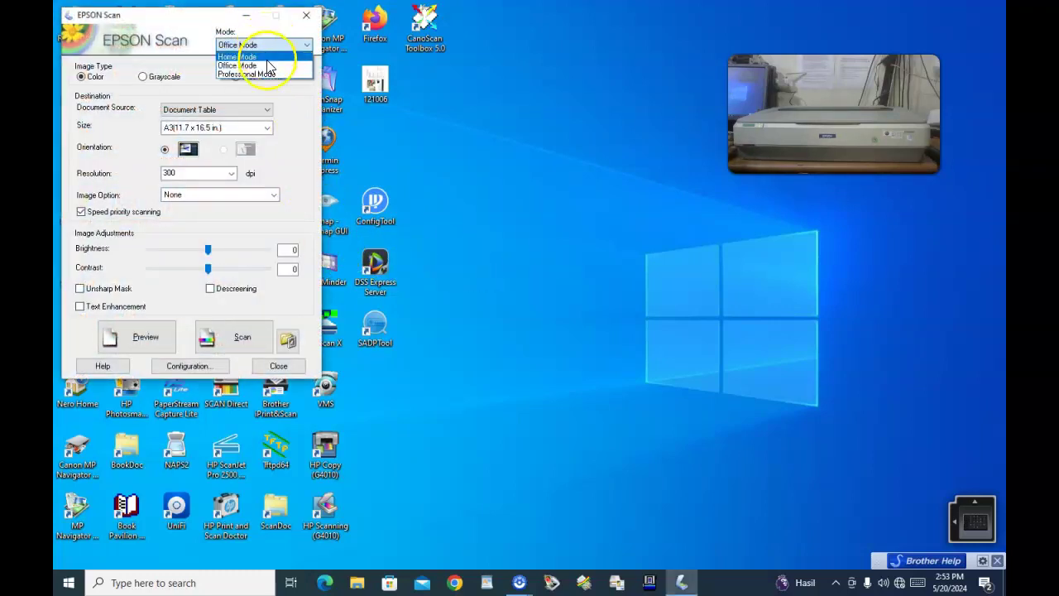
pyautogui.click(268, 57)
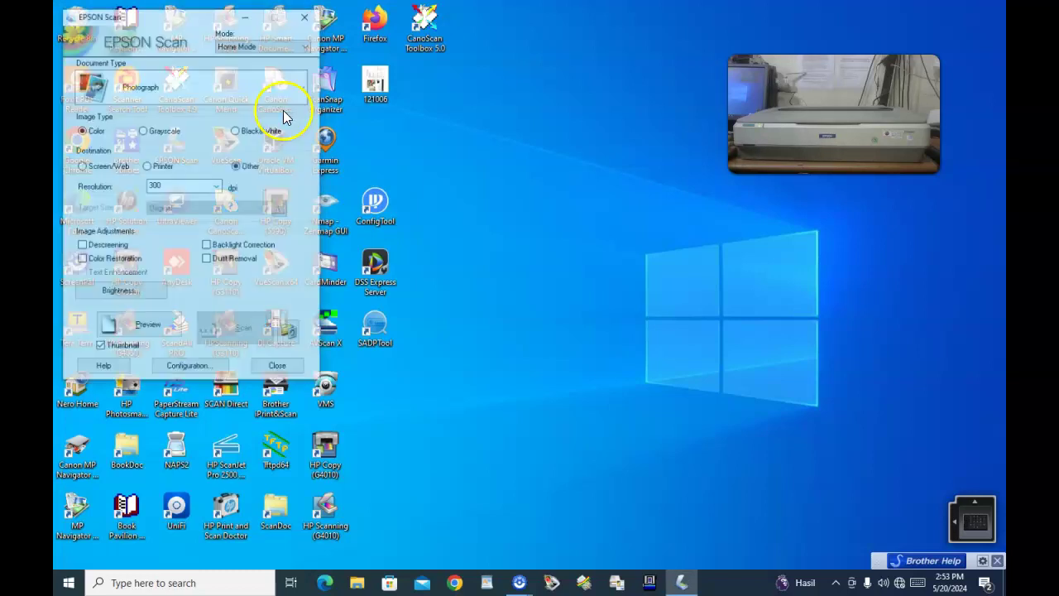
pyautogui.click(281, 45)
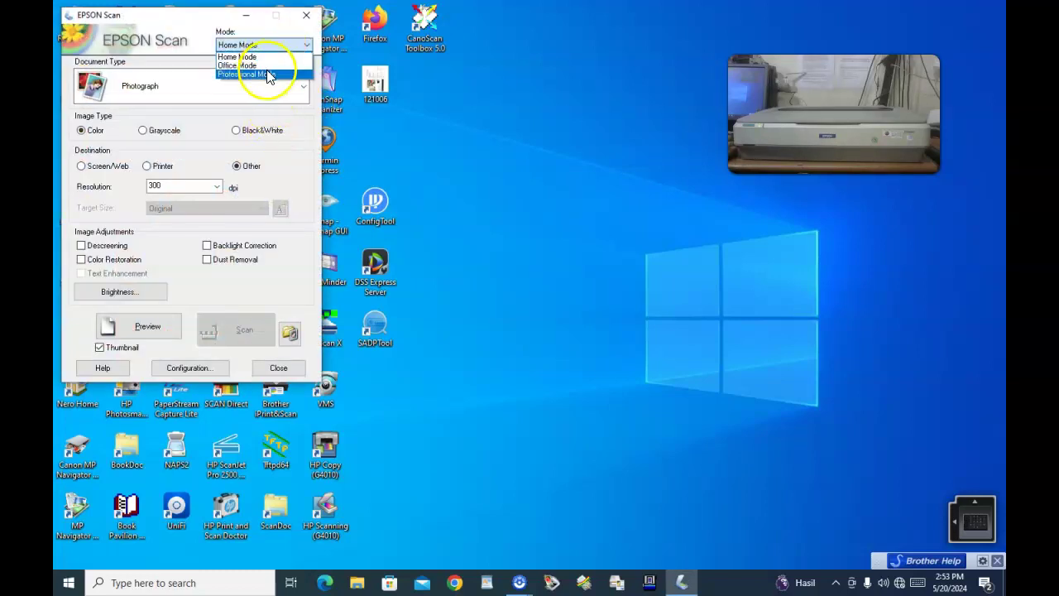
pyautogui.click(266, 76)
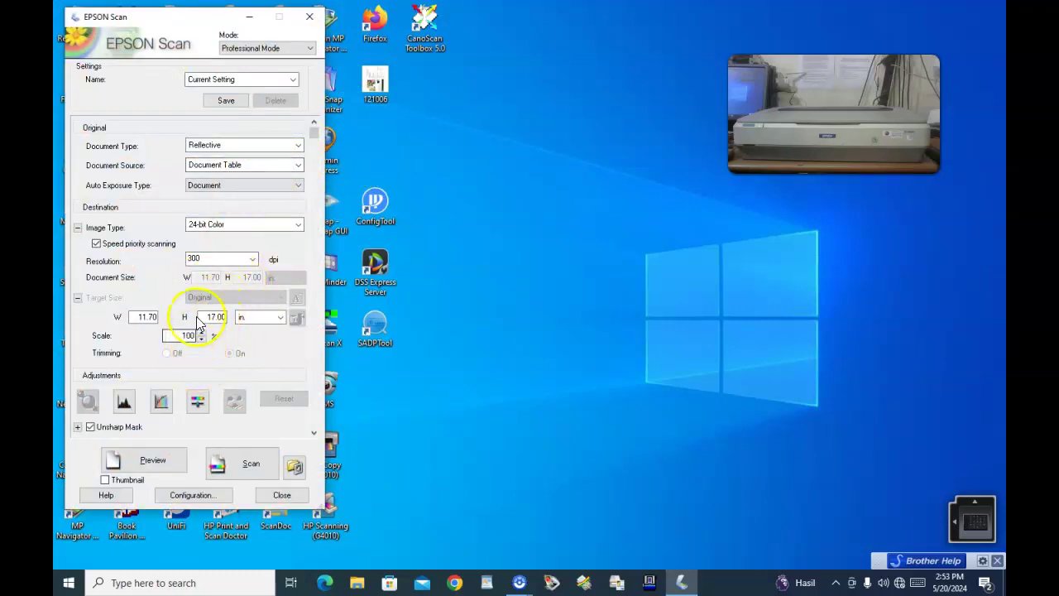
pyautogui.click(275, 52)
pyautogui.click(267, 58)
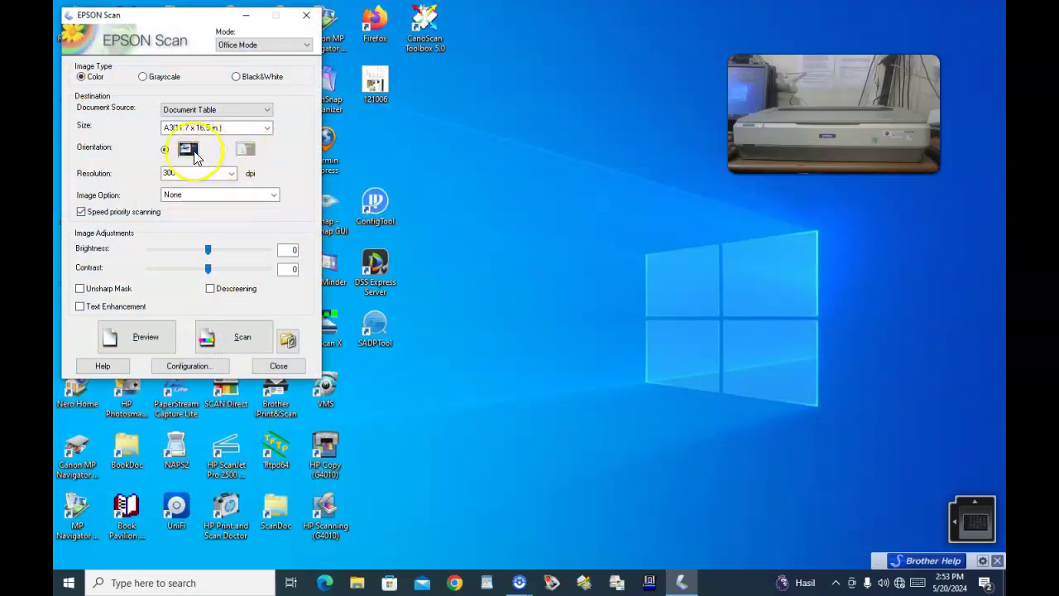
# Try the Legal and A4 scan sizes, switching the A4 page to the other orientation and back.
pyautogui.click(260, 131)
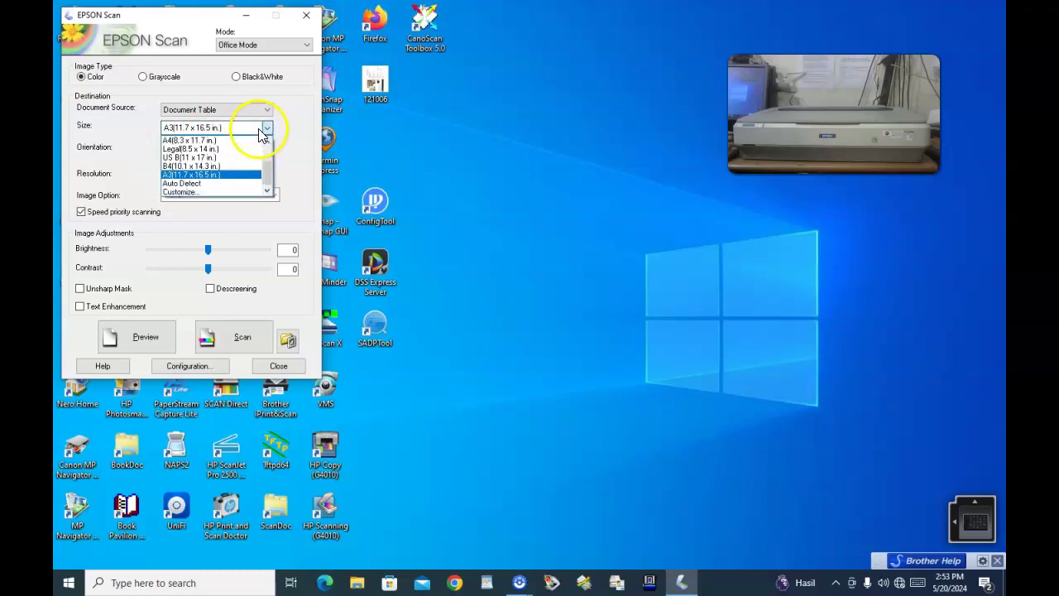
pyautogui.click(205, 148)
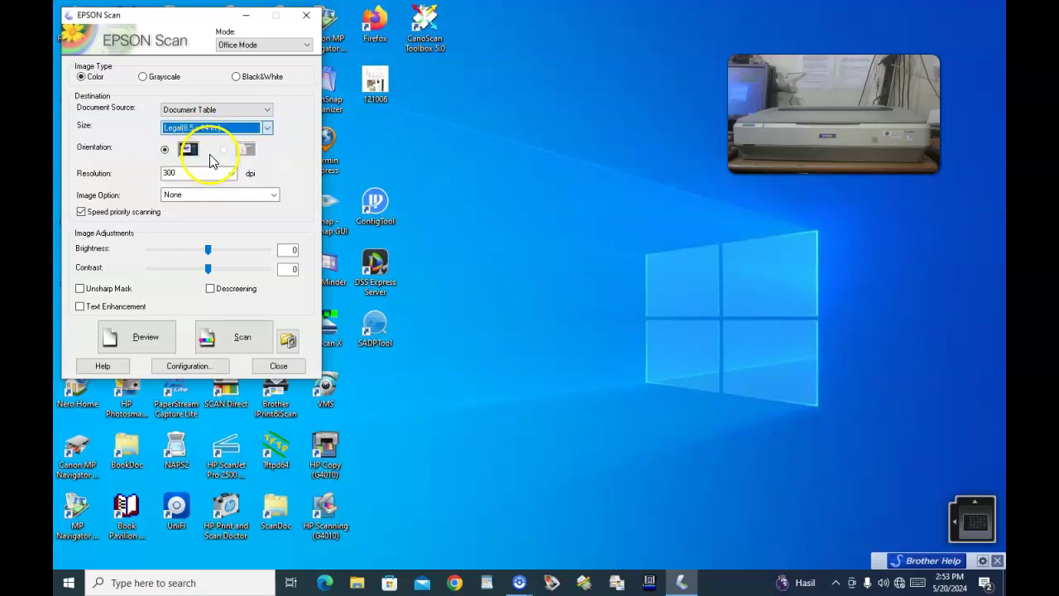
pyautogui.click(167, 150)
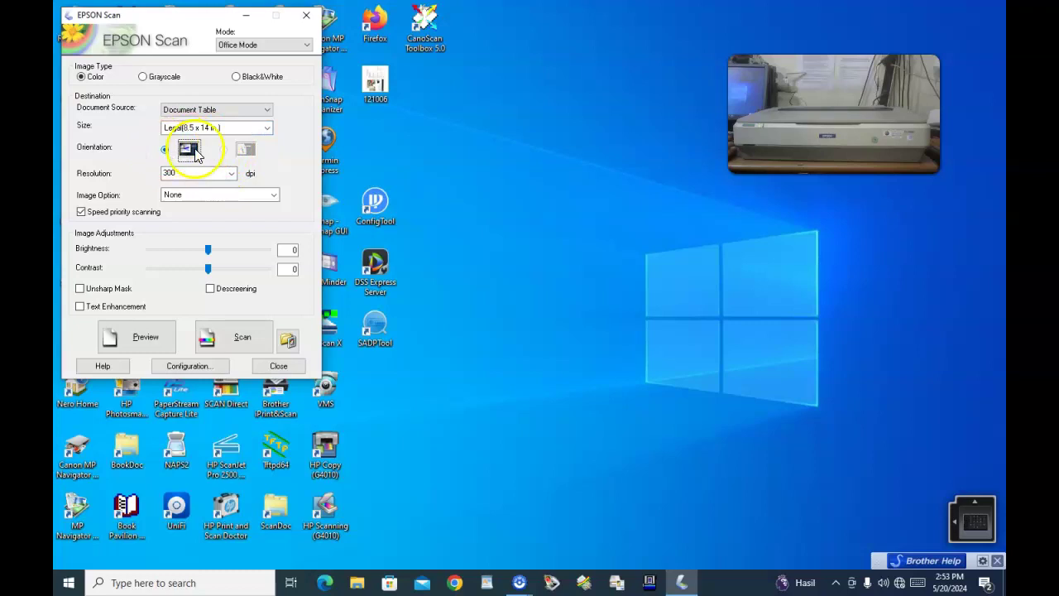
pyautogui.click(266, 131)
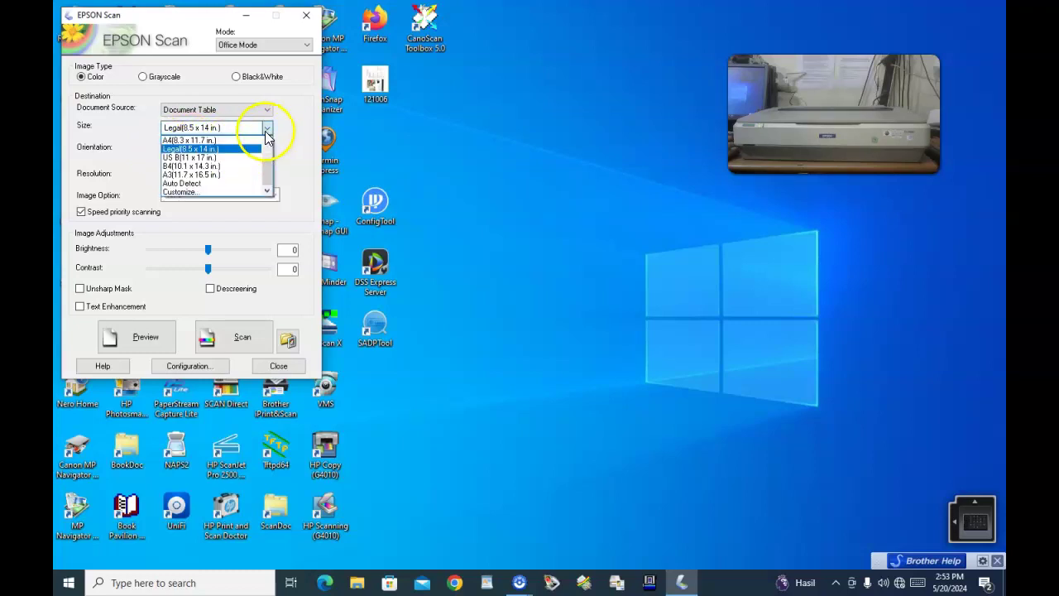
pyautogui.click(191, 140)
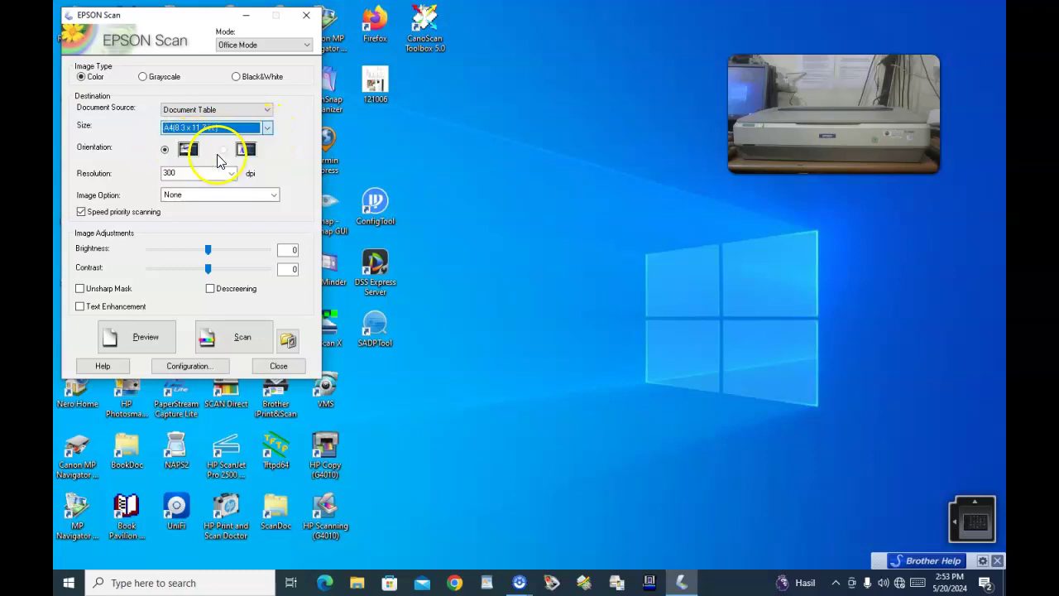
pyautogui.click(245, 151)
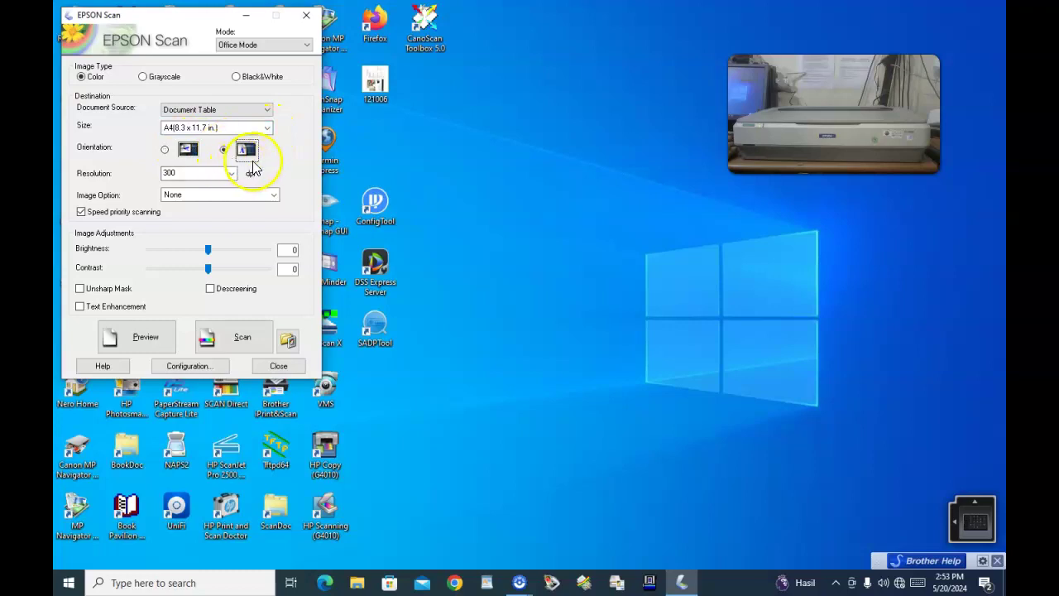
pyautogui.click(165, 149)
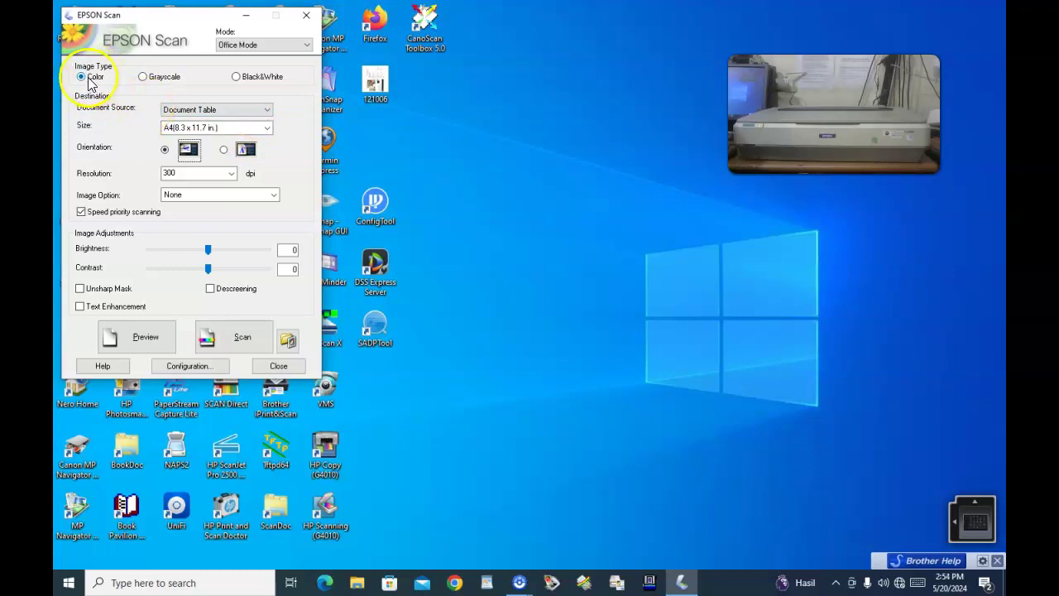
# Set the scan size to A3 (11.7 x 16.5 in.) and the resolution to 200 dpi.
pyautogui.click(241, 109)
pyautogui.click(242, 109)
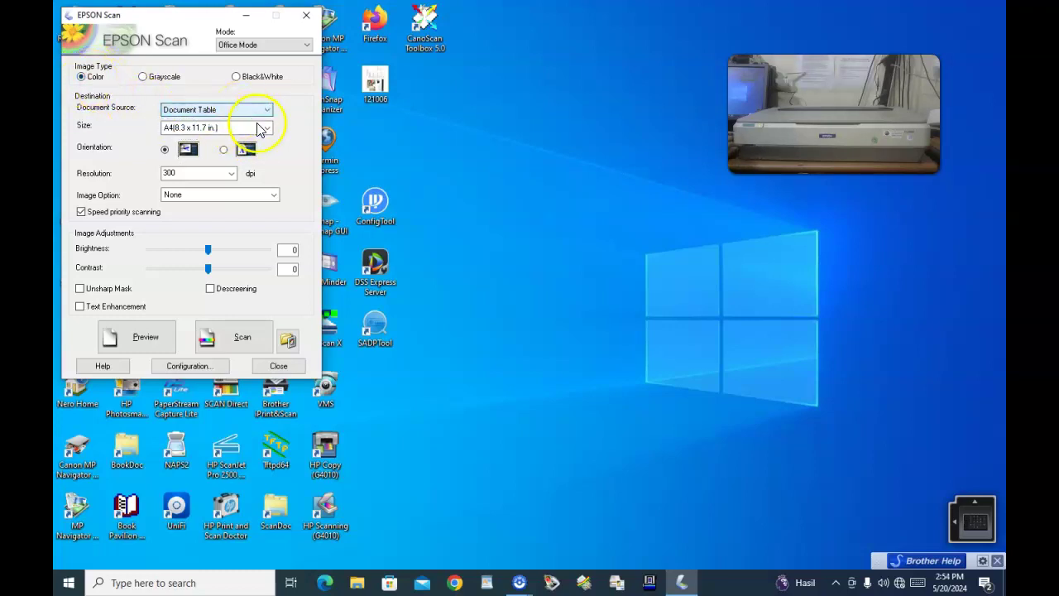
pyautogui.click(227, 128)
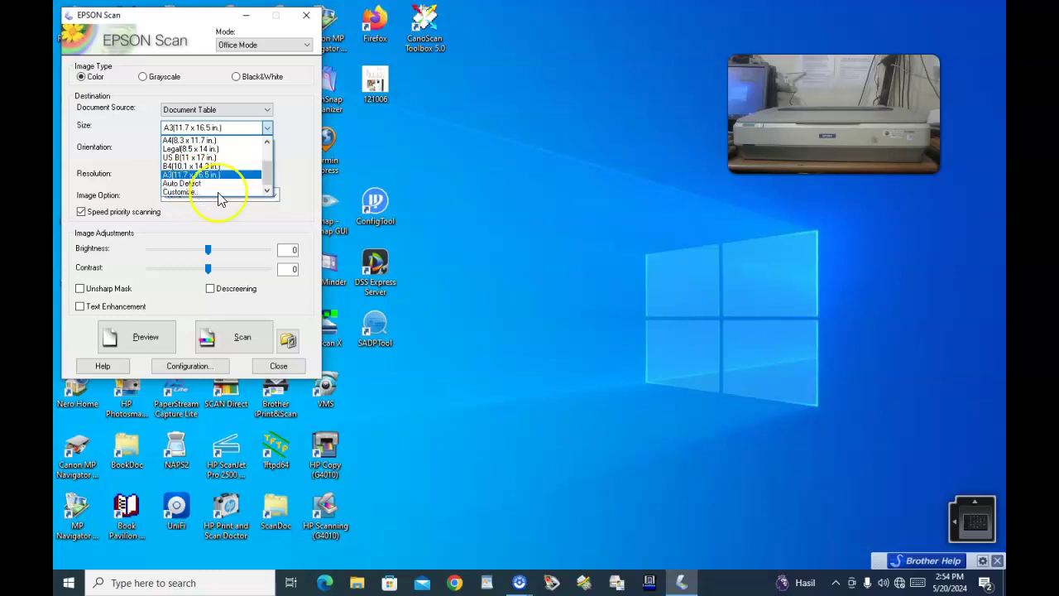
pyautogui.click(195, 176)
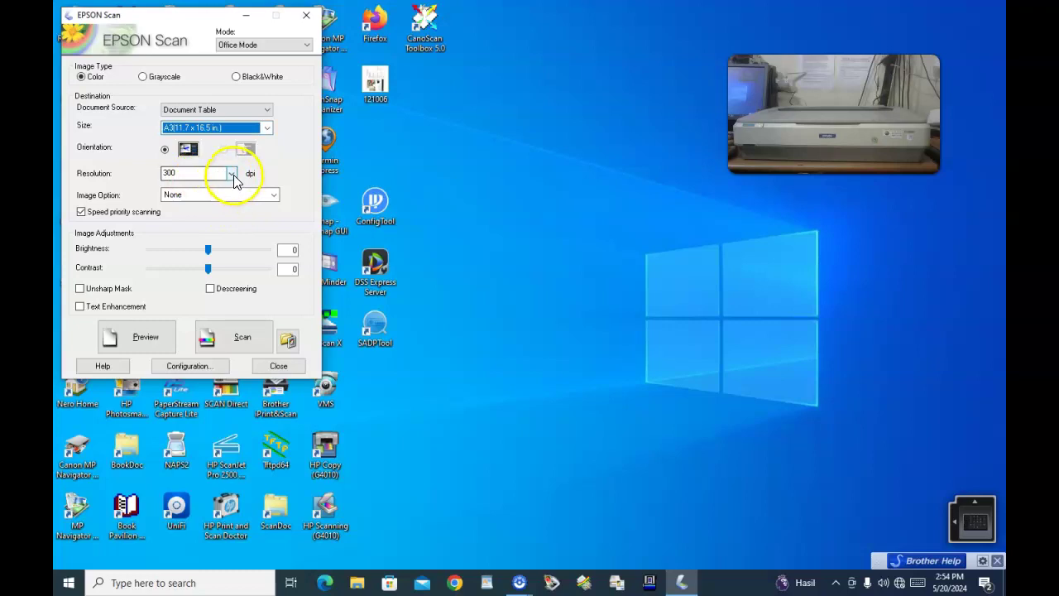
pyautogui.click(231, 175)
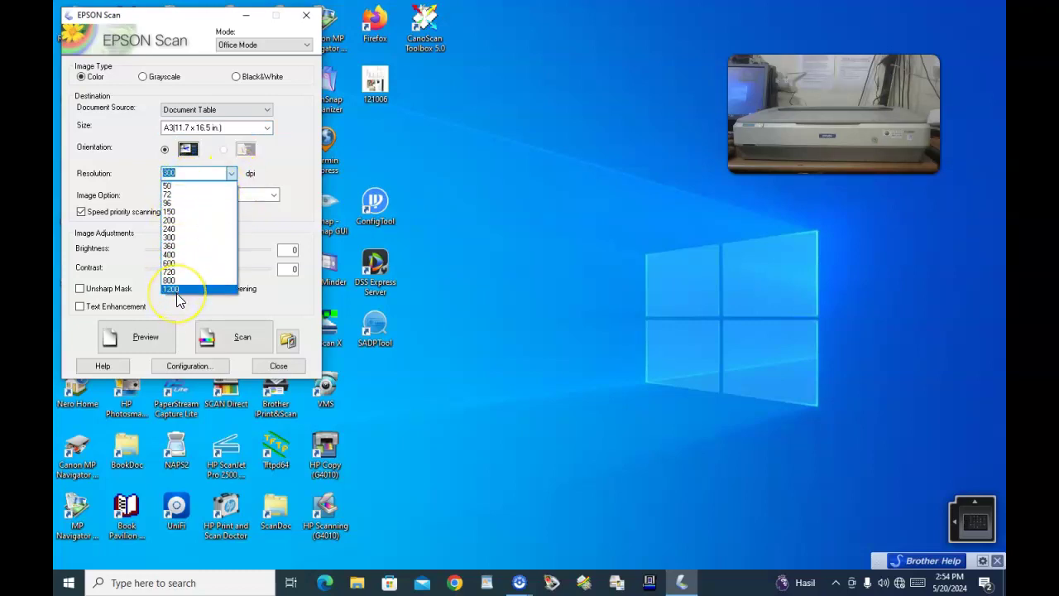
pyautogui.click(184, 229)
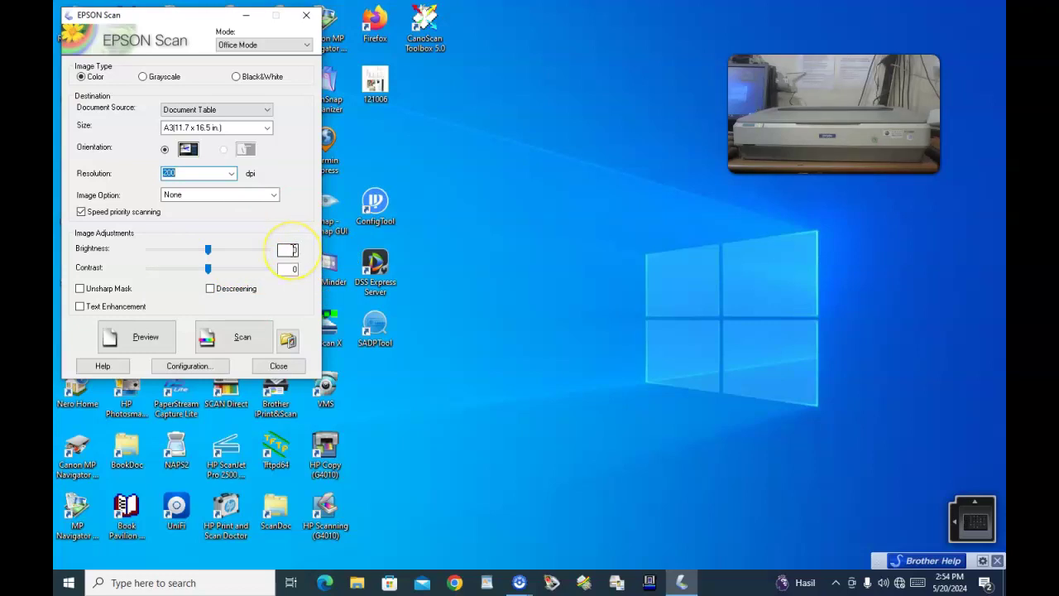
# Enable Auto Photo Orientation in the scan configuration, review the colour and other options, and apply the settings.
pyautogui.click(192, 367)
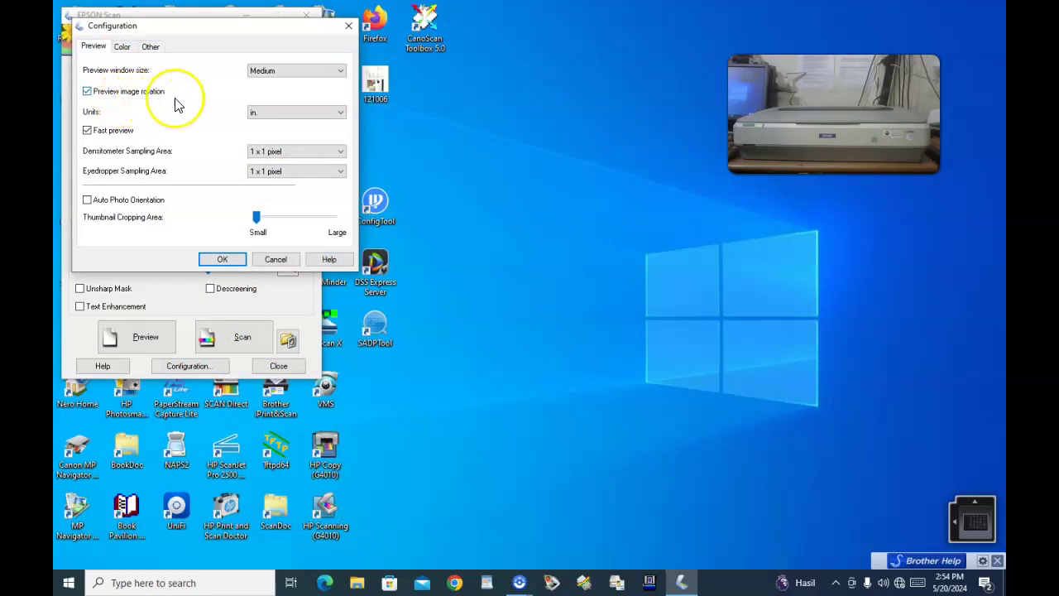
pyautogui.click(337, 114)
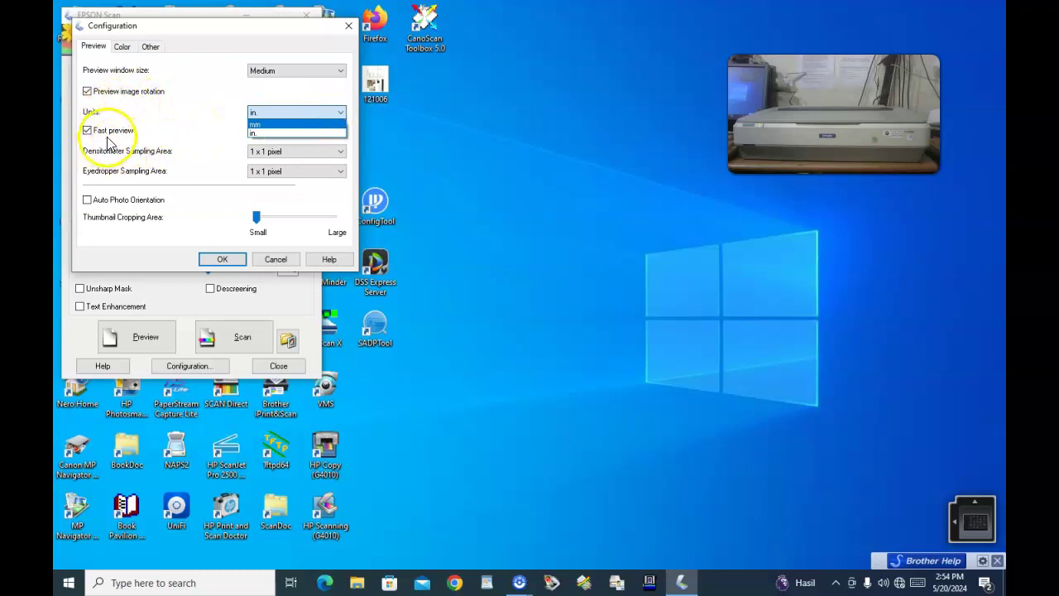
pyautogui.click(208, 125)
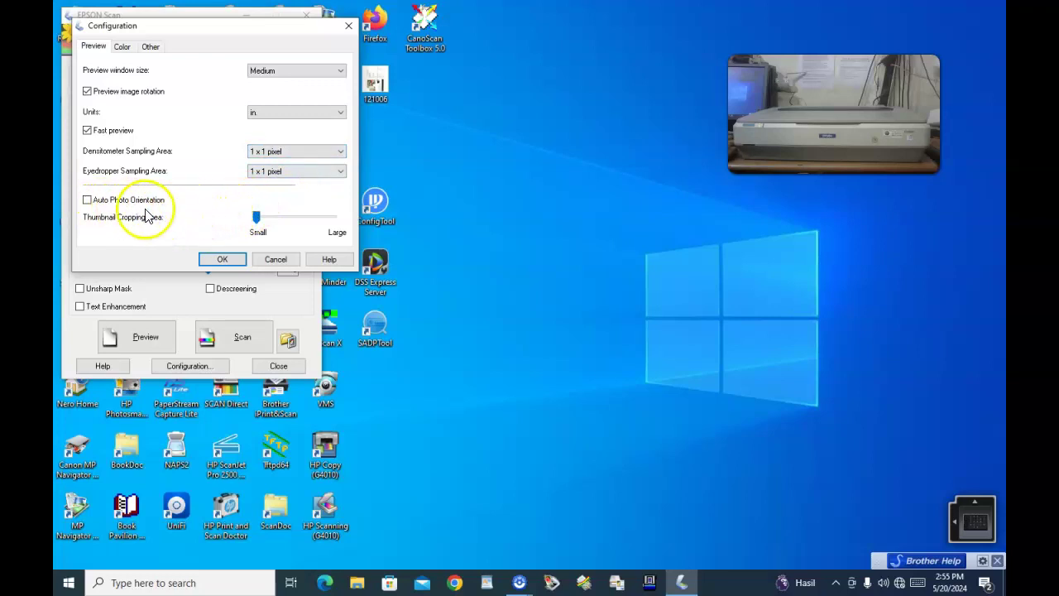
pyautogui.click(89, 200)
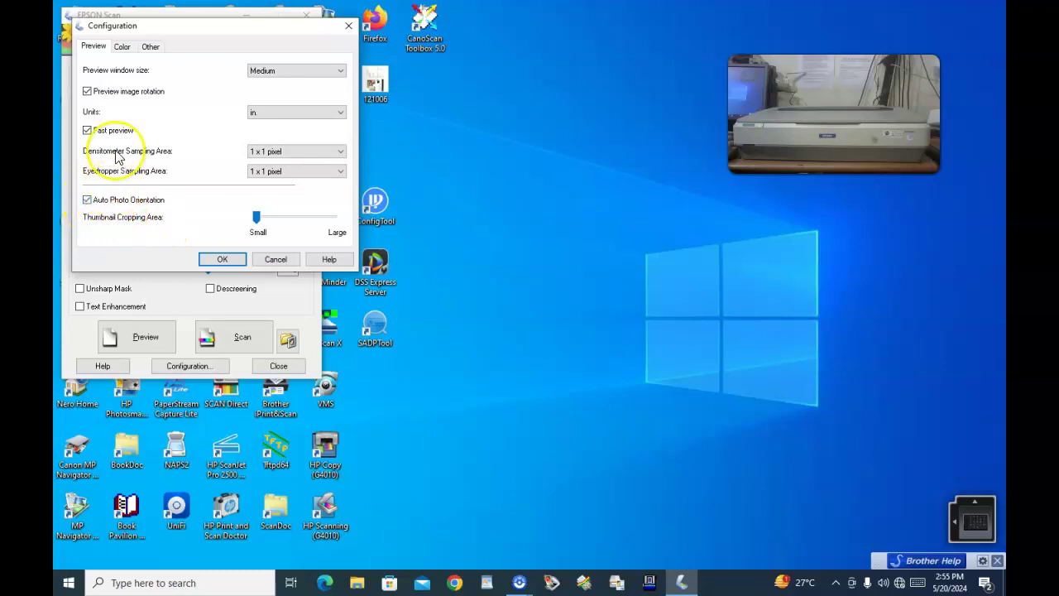
pyautogui.click(122, 47)
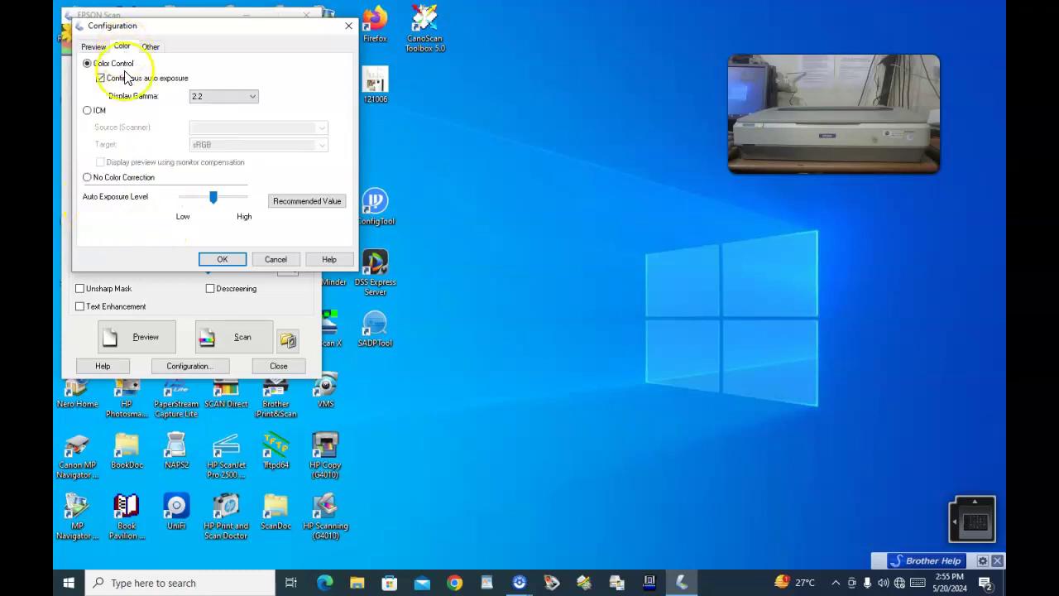
pyautogui.click(153, 48)
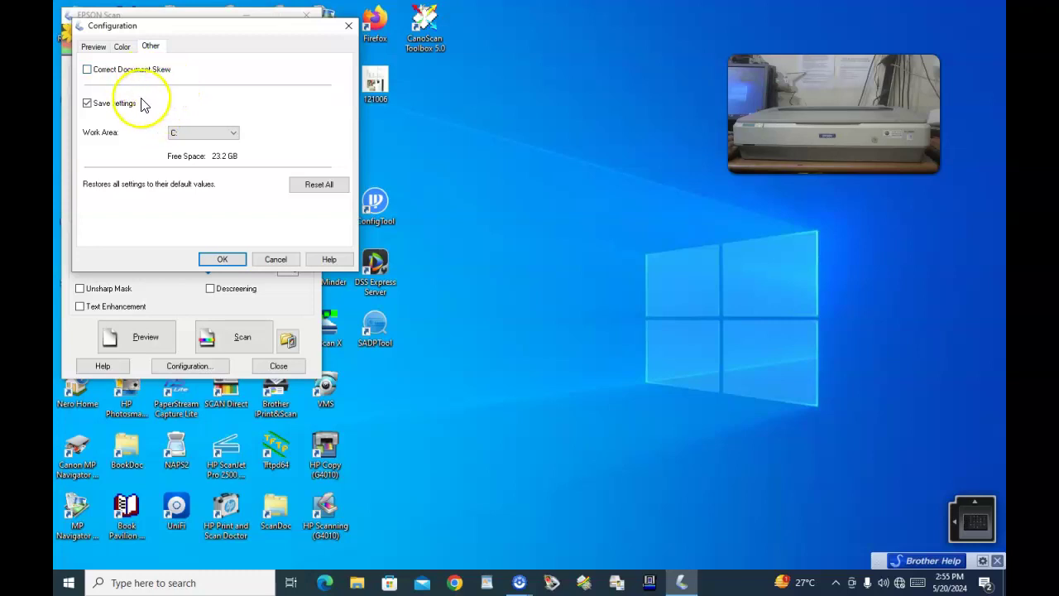
pyautogui.click(234, 262)
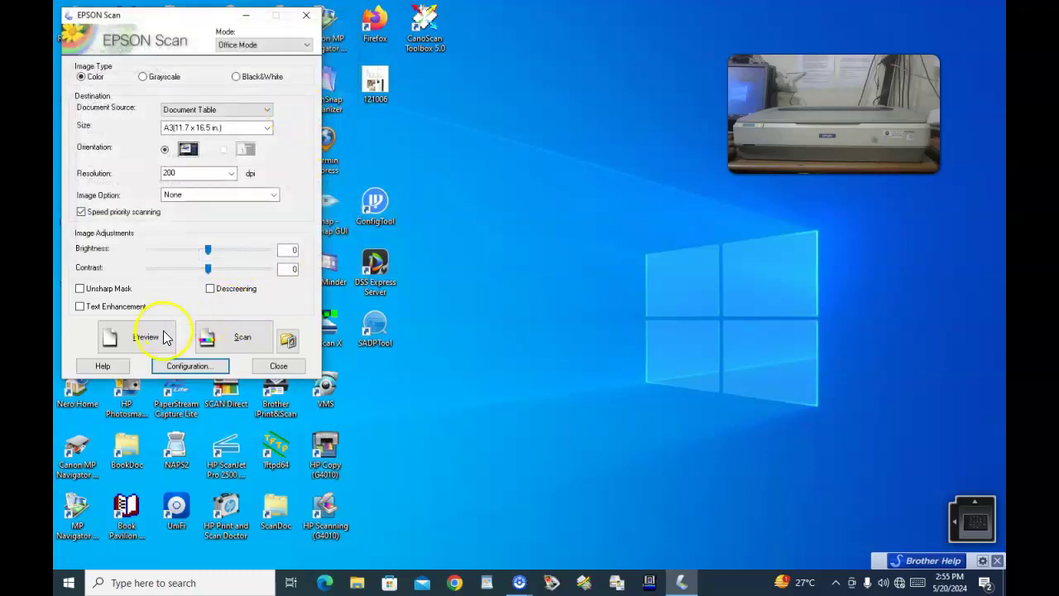
# Preview the A3 document and have the marquee locate the image automatically.
pyautogui.click(389, 269)
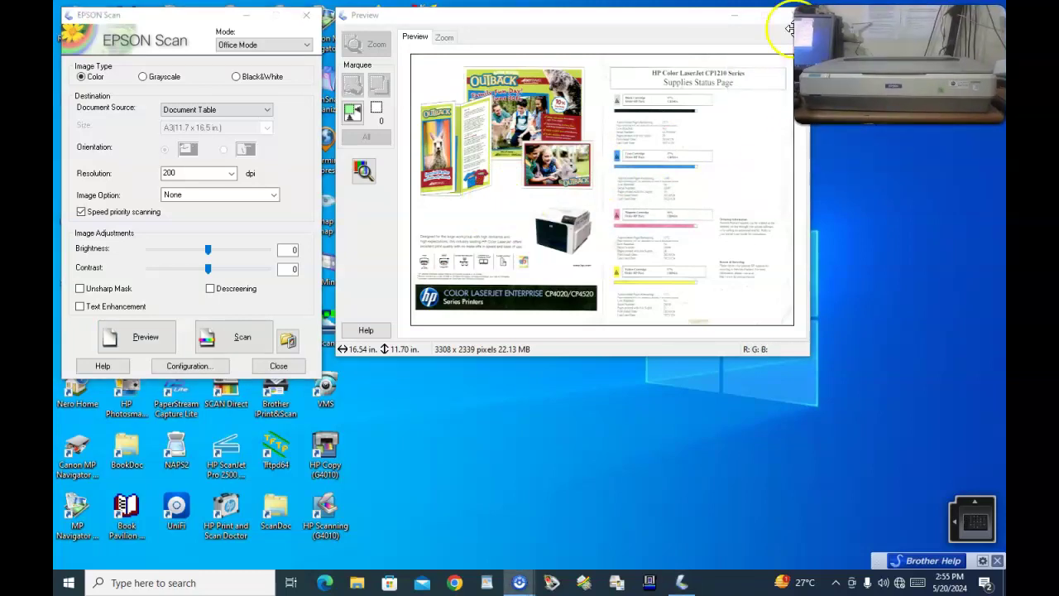
pyautogui.moveTo(715, 27); pyautogui.dragTo(632, 119)
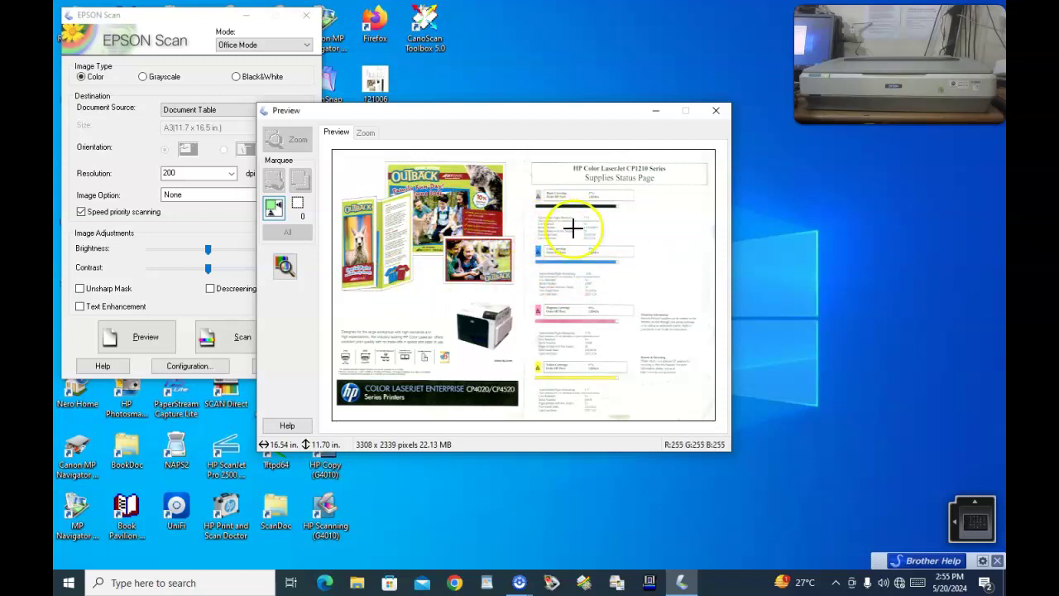
pyautogui.click(275, 210)
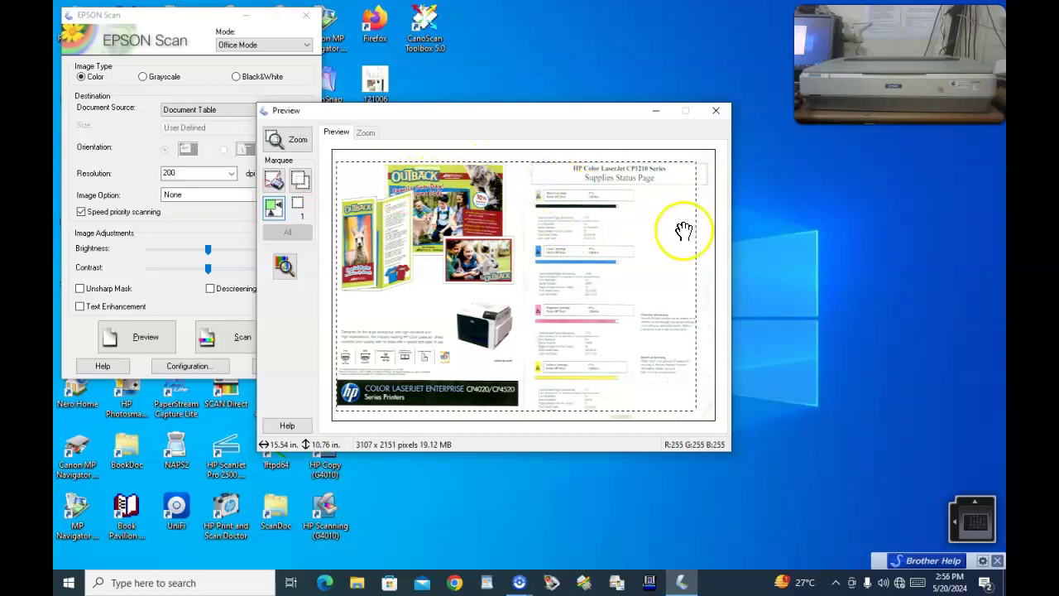
# Resize the marquee to frame only the brochure page, about 8.36 x 11.59 in.
pyautogui.moveTo(693, 229); pyautogui.dragTo(527, 228)
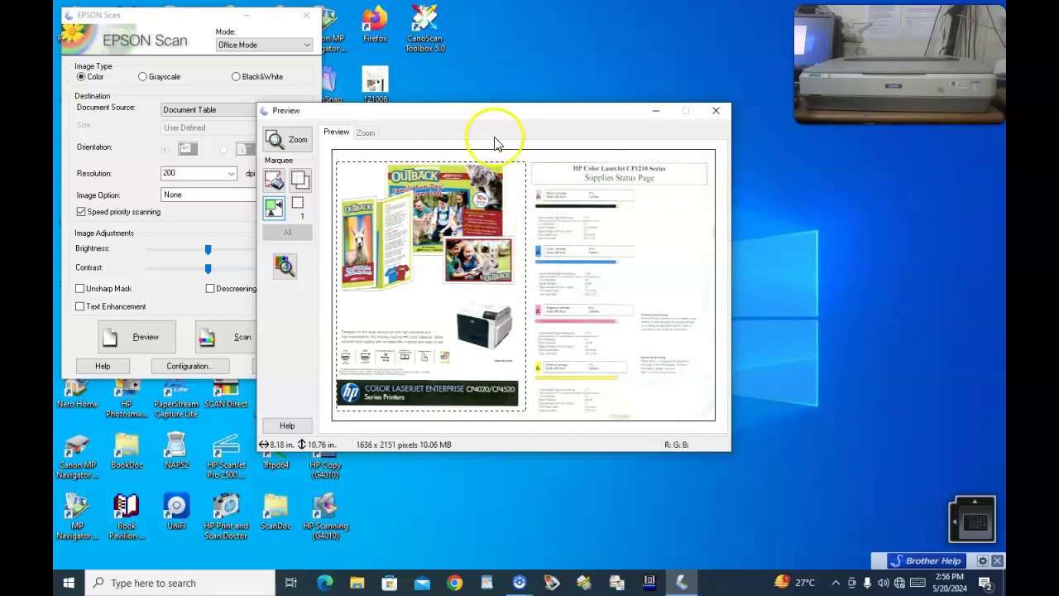
pyautogui.moveTo(438, 160); pyautogui.dragTo(437, 148)
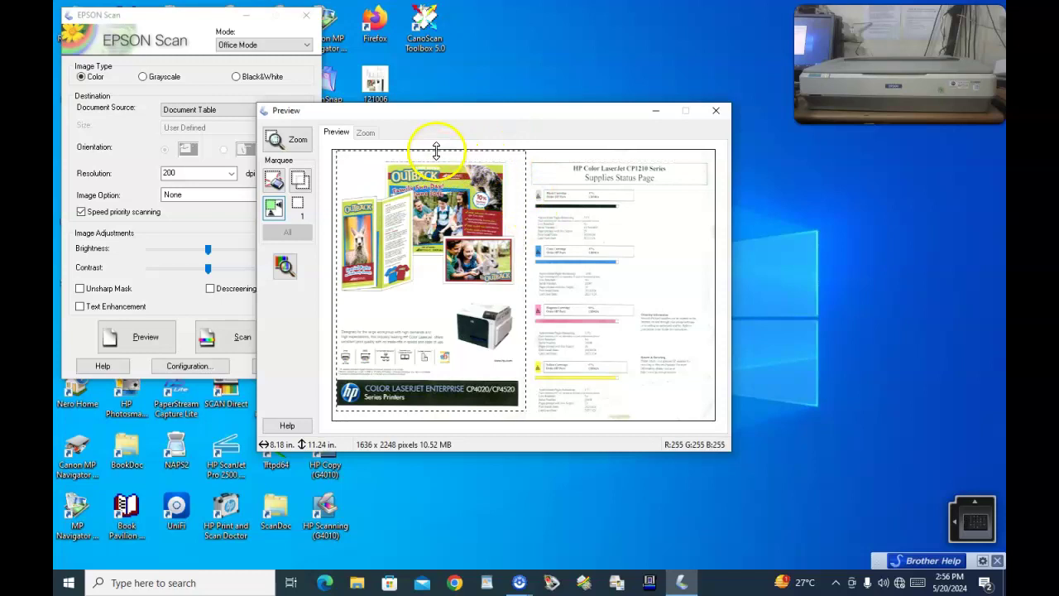
pyautogui.moveTo(424, 412); pyautogui.dragTo(425, 418)
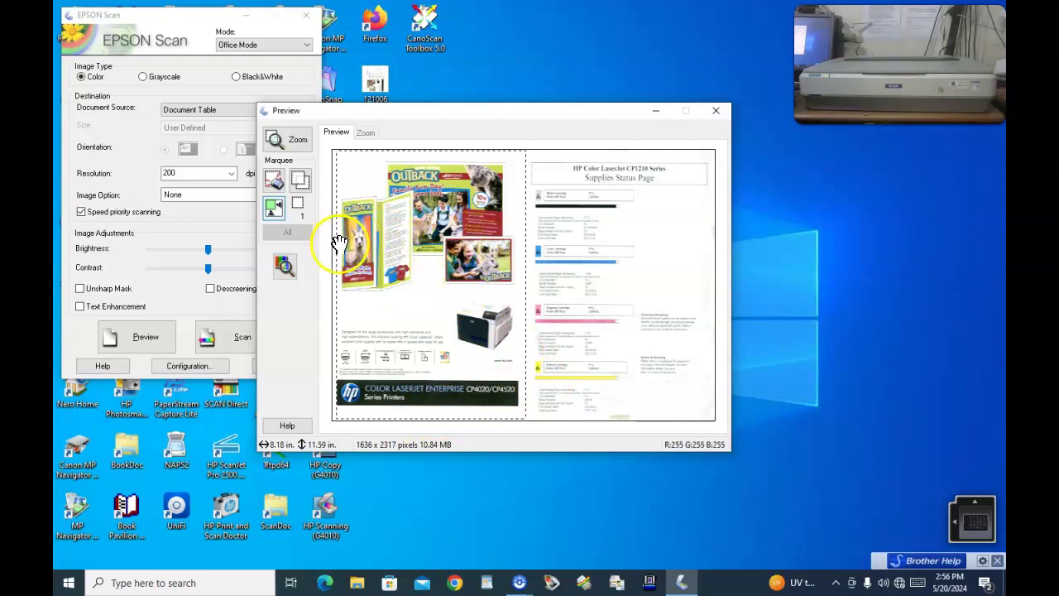
pyautogui.moveTo(335, 243); pyautogui.dragTo(332, 245)
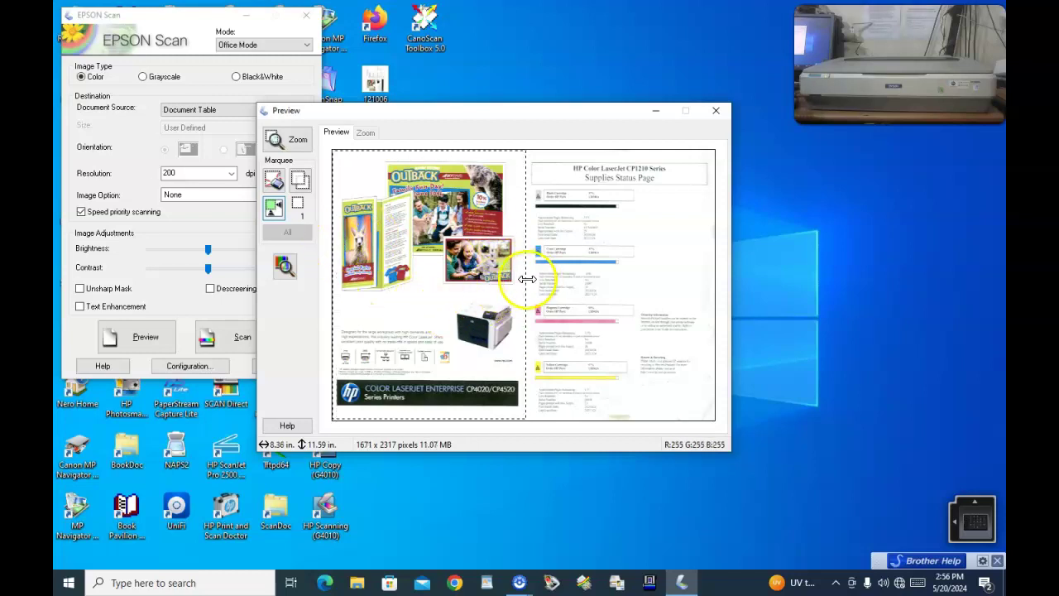
# Extend the marquee across both pages to about 16.45 x 11.59 in. and move the preview window clear of the scan settings.
pyautogui.moveTo(526, 280); pyautogui.dragTo(714, 270)
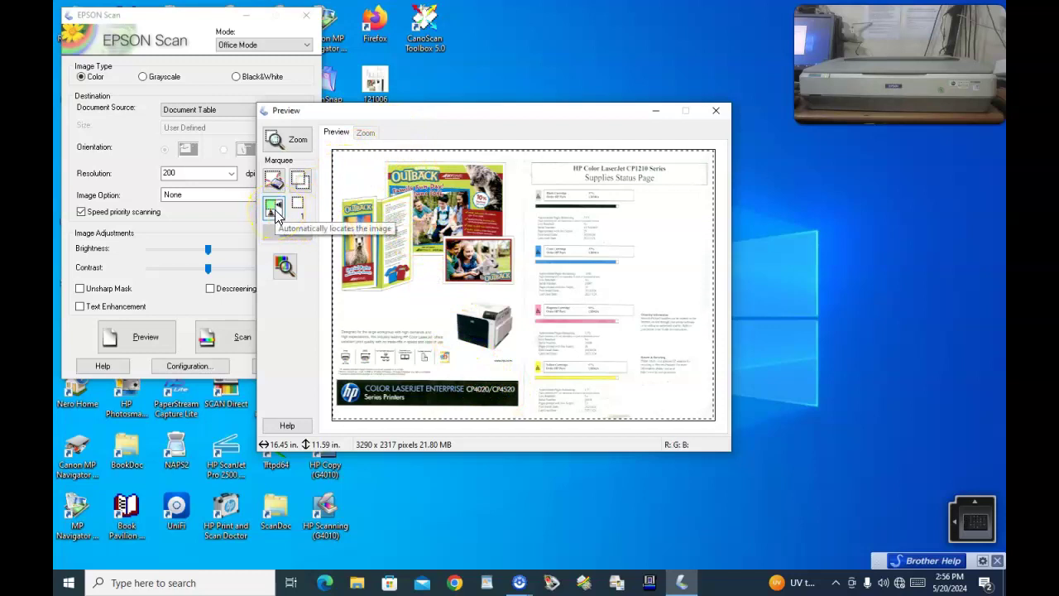
pyautogui.click(276, 211)
pyautogui.moveTo(442, 111); pyautogui.dragTo(567, 91)
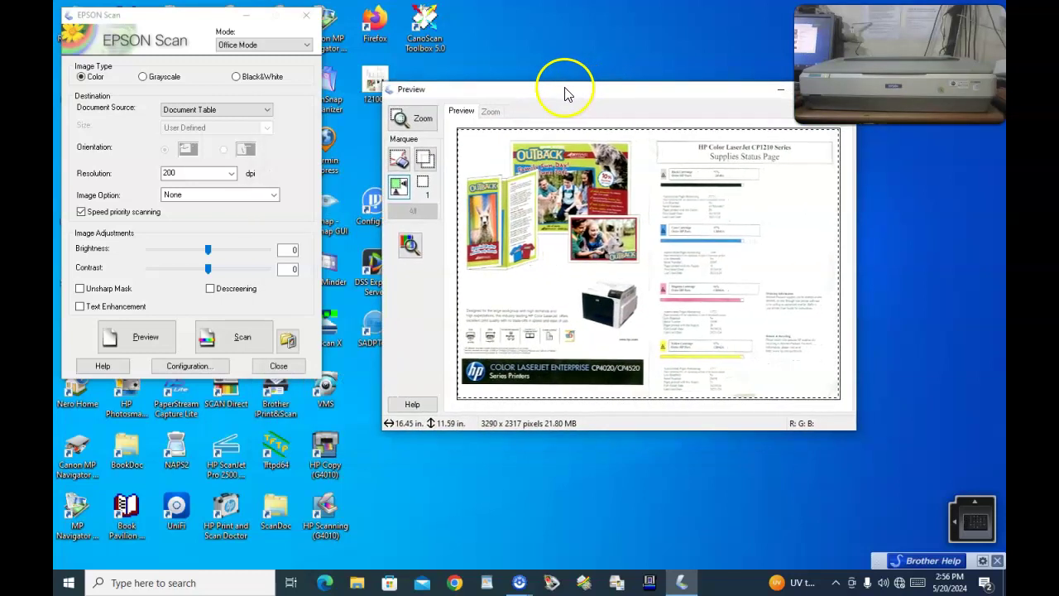
# Scan the full two-page area and choose to add another page to the same file.
pyautogui.click(243, 339)
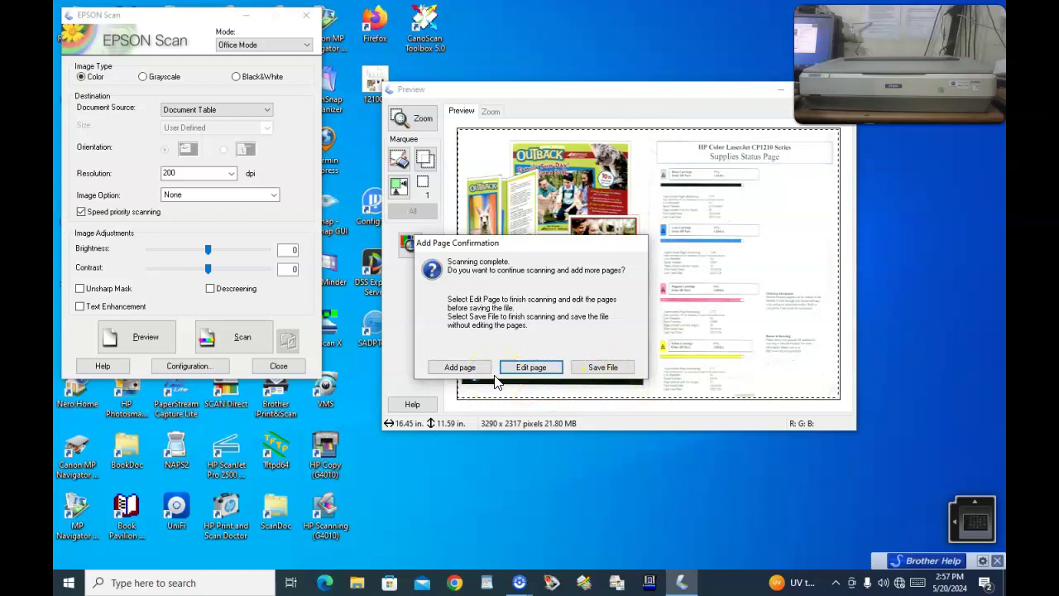
pyautogui.click(461, 369)
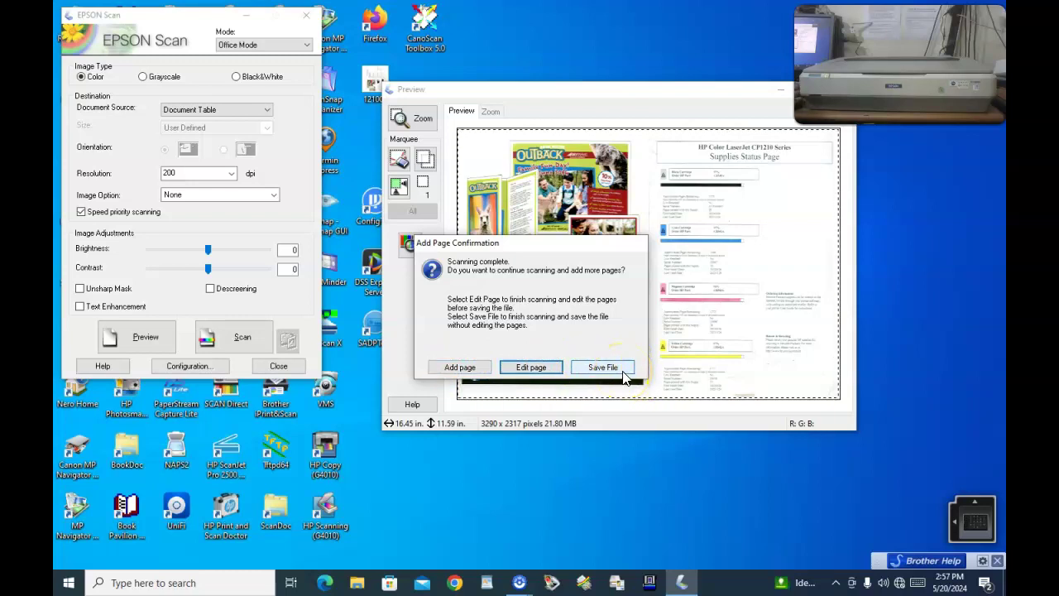
pyautogui.click(462, 368)
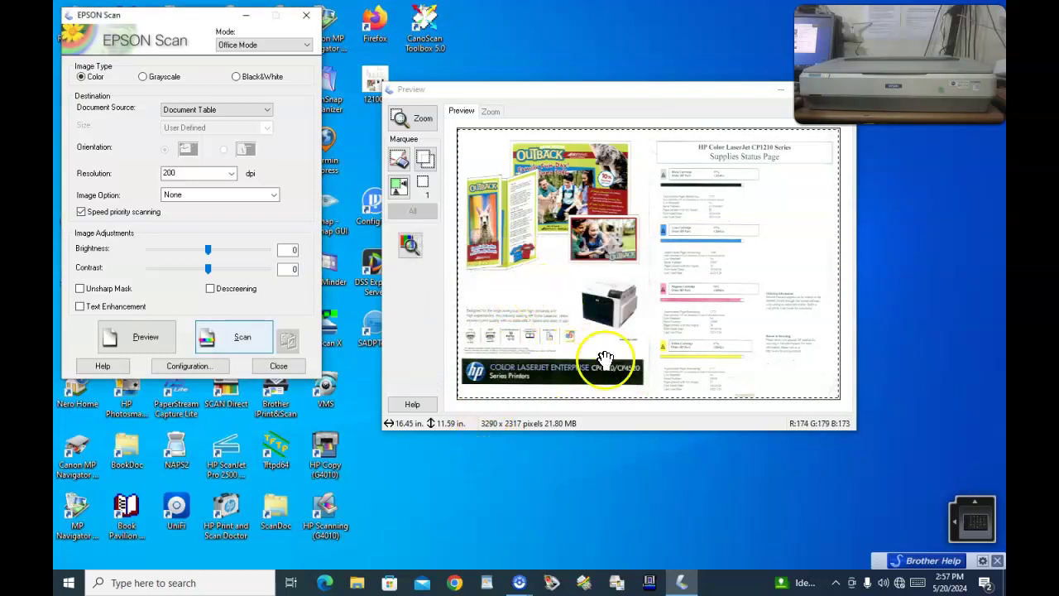
# Narrow the marquee to the brochure page, about 8.33 x 11.59 in, scan it as an additional page and save the file.
pyautogui.moveTo(838, 248); pyautogui.dragTo(648, 253)
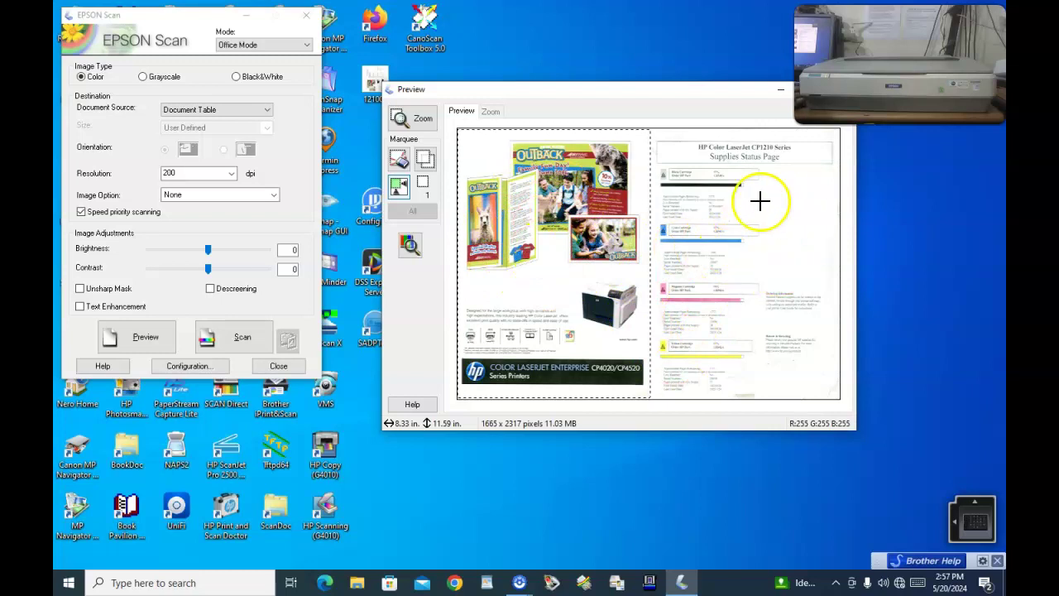
pyautogui.click(242, 336)
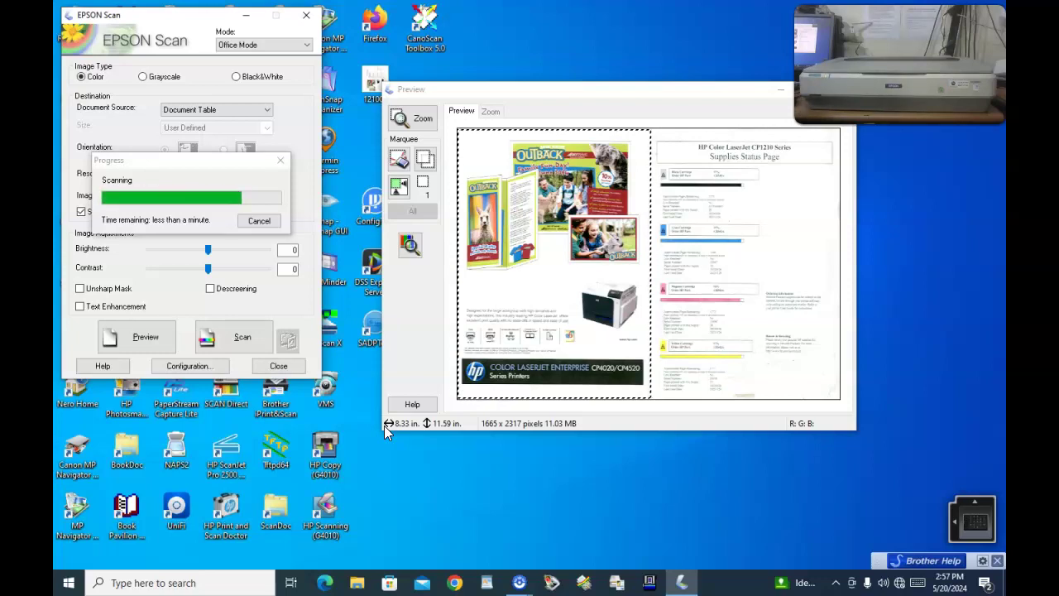
pyautogui.click(498, 312)
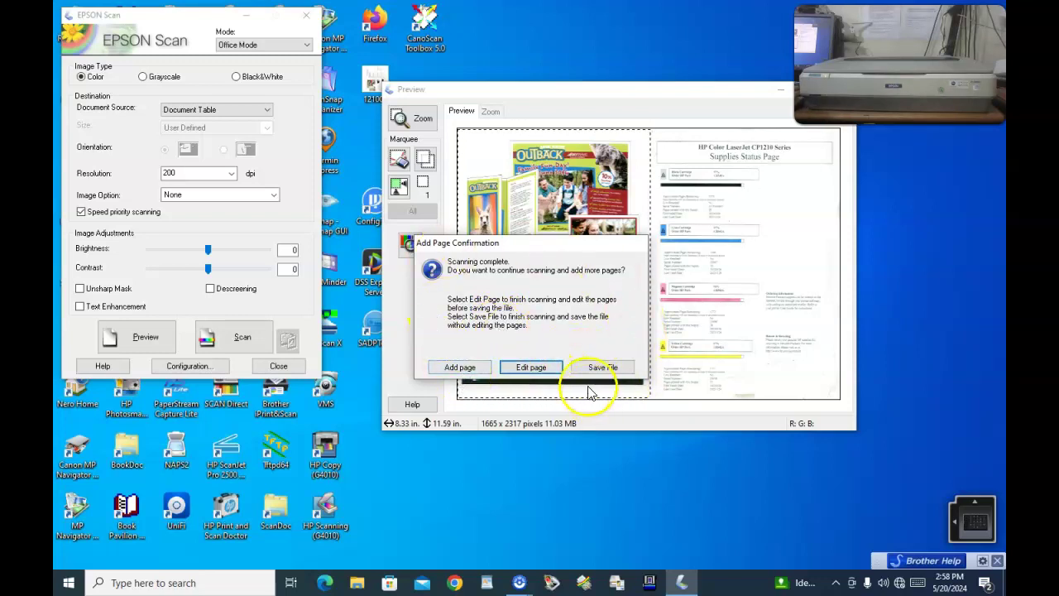
pyautogui.click(625, 372)
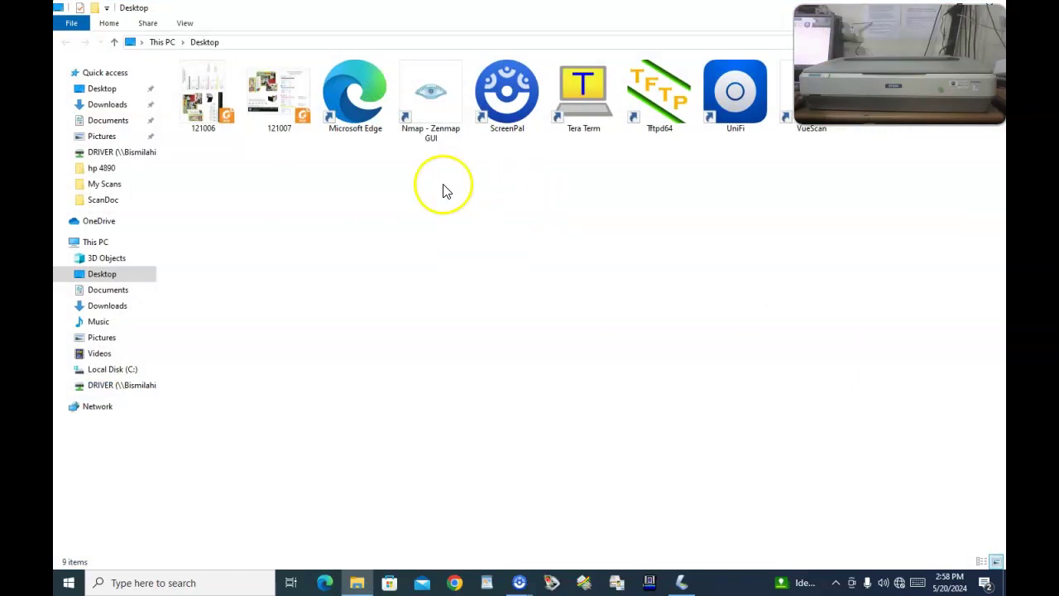
# Return to EPSON Scan and switch to Professional Mode, accepting that the current preview is erased.
pyautogui.click(681, 579)
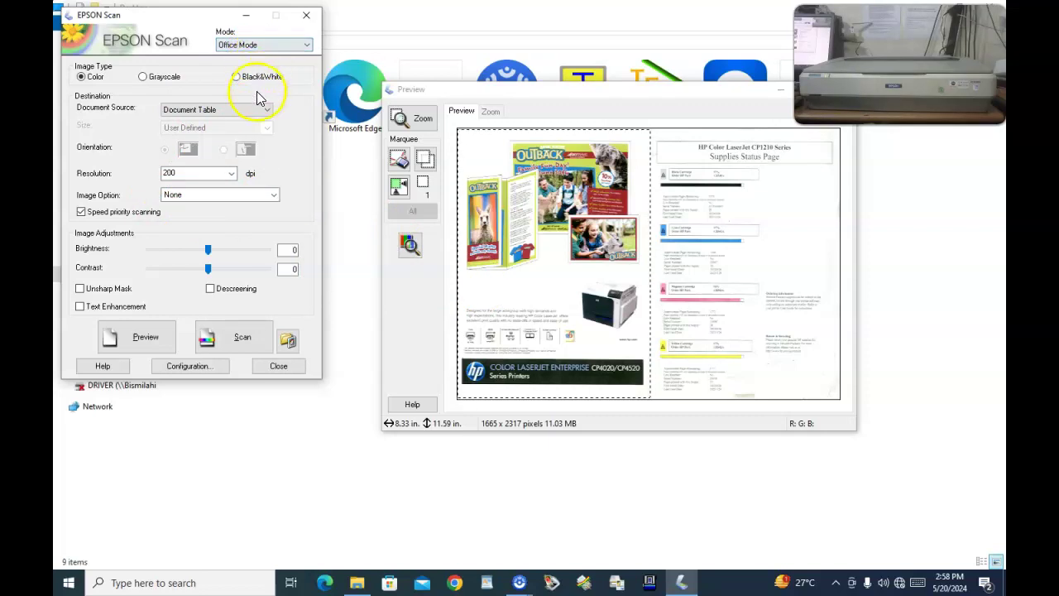
pyautogui.click(288, 47)
pyautogui.click(264, 74)
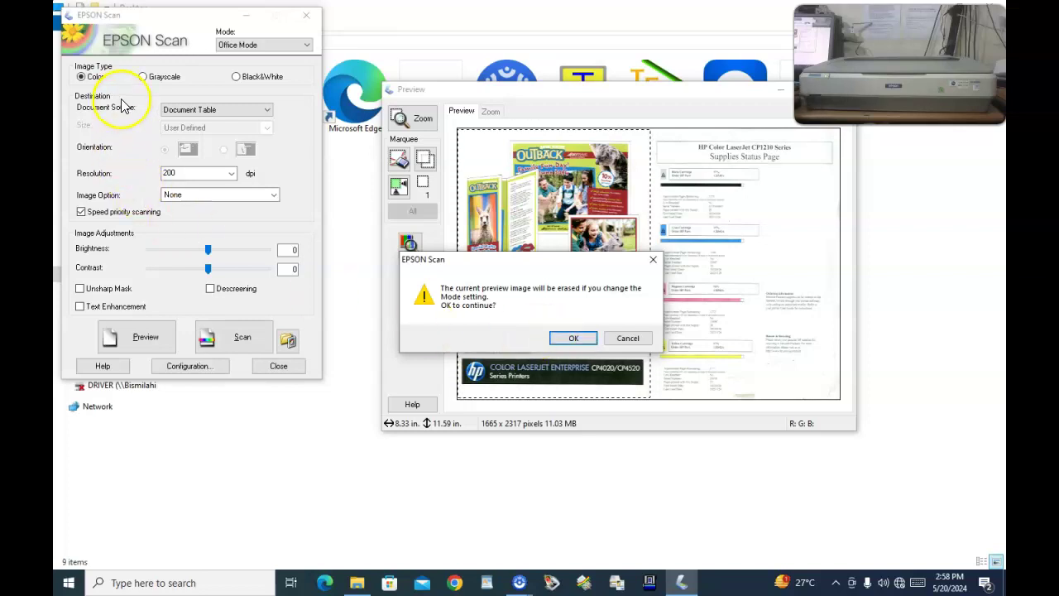
pyautogui.click(571, 338)
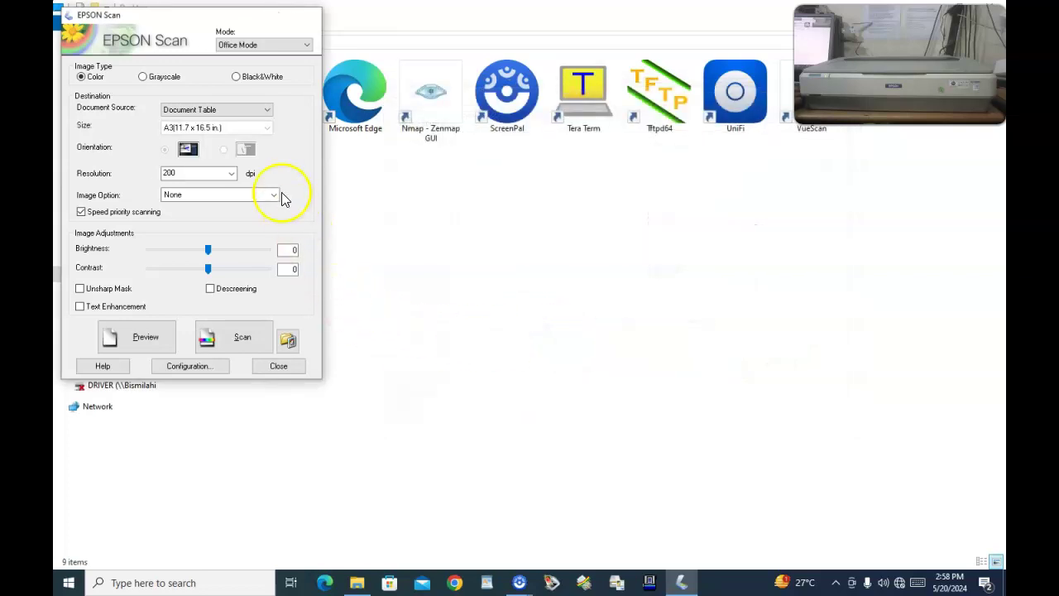
# Keep Document as the auto exposure type, save the 300 dpi 24-bit Color settings as a preset, and scan with it.
pyautogui.click(248, 185)
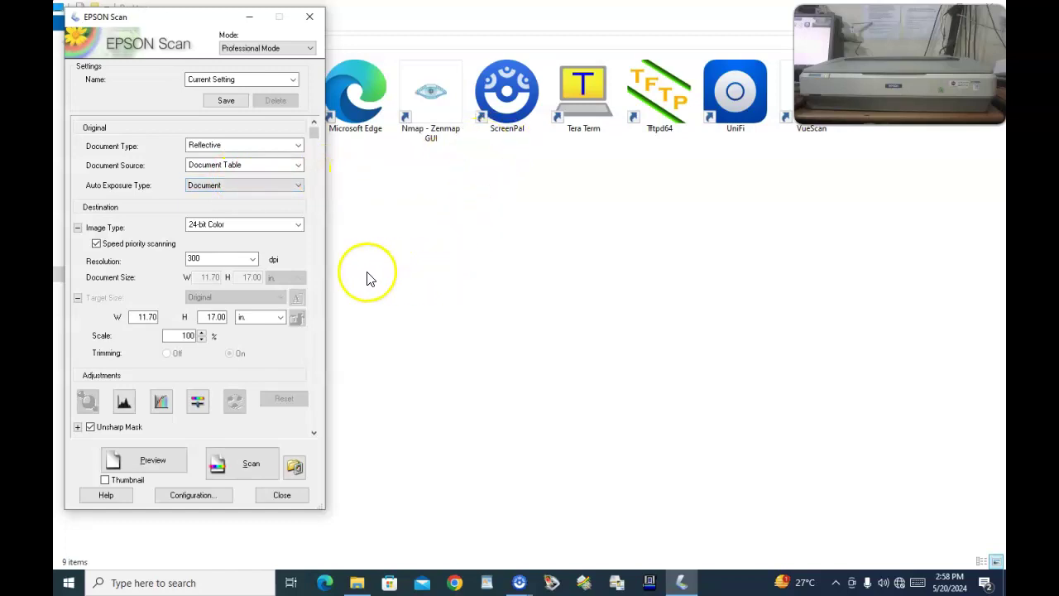
pyautogui.click(257, 185)
pyautogui.click(255, 201)
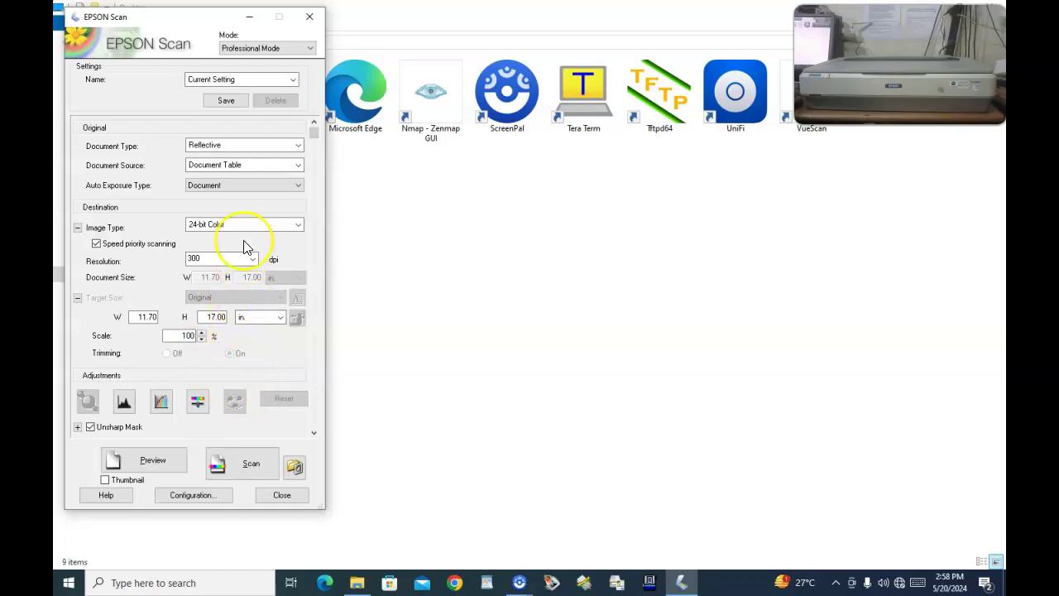
pyautogui.click(239, 102)
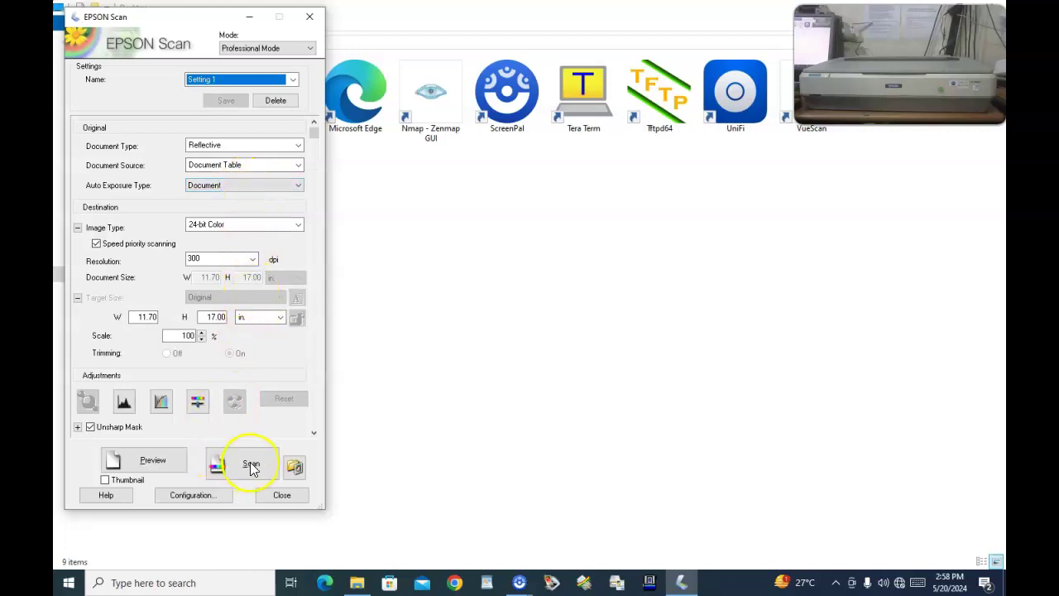
pyautogui.click(251, 466)
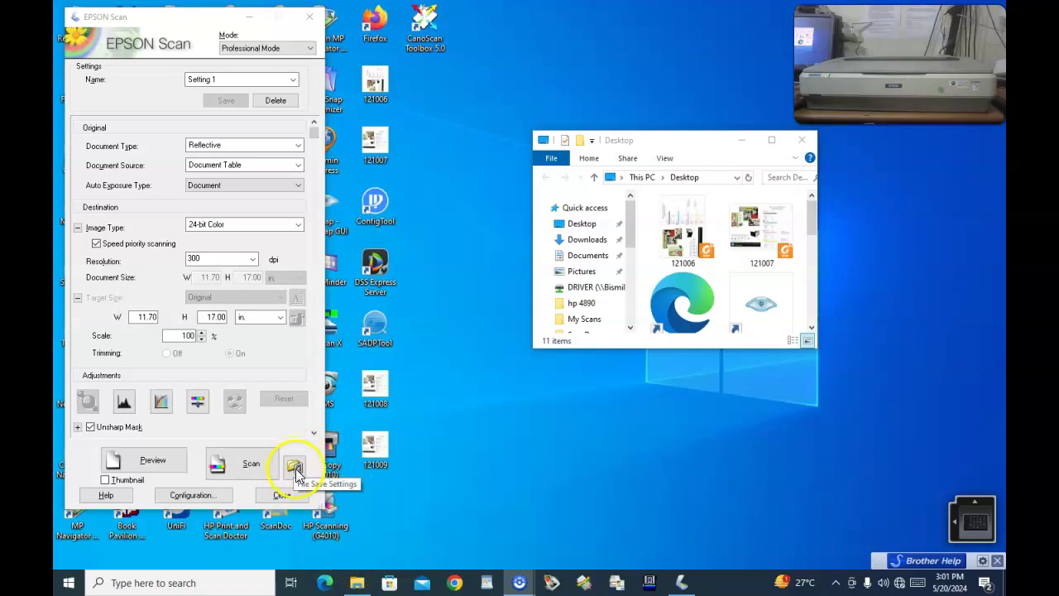
# Switch to Office Mode and set scans to save in the Desktop folder with the file name prefix BAYU.
pyautogui.click(310, 50)
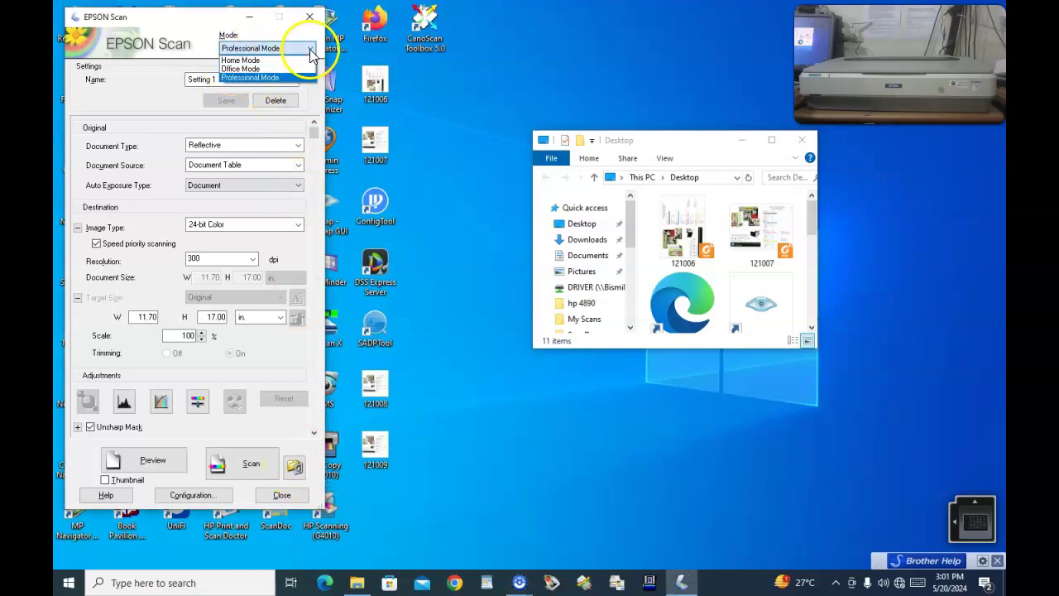
pyautogui.click(263, 69)
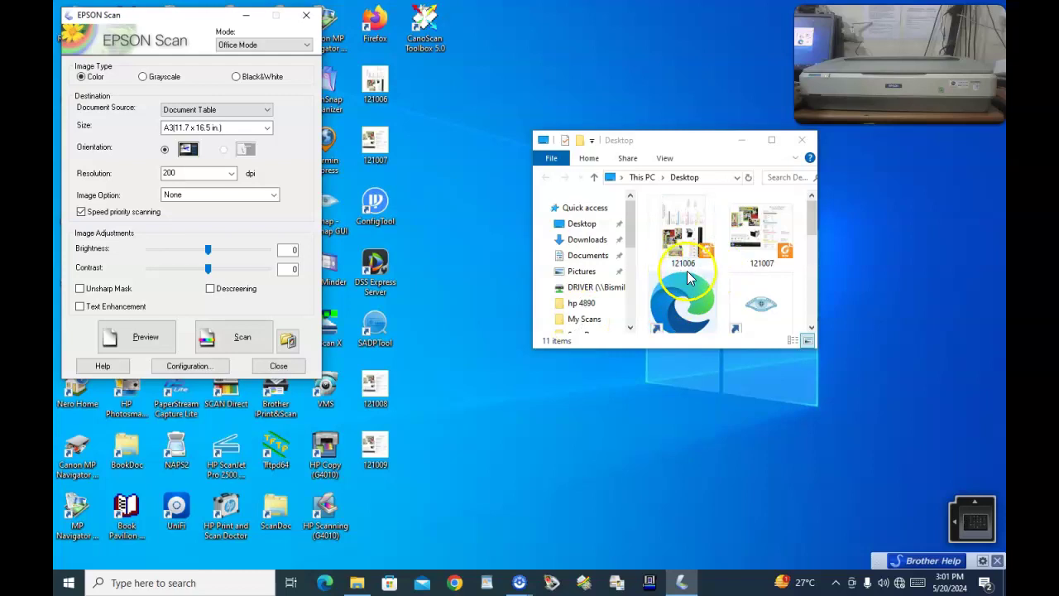
pyautogui.click(288, 341)
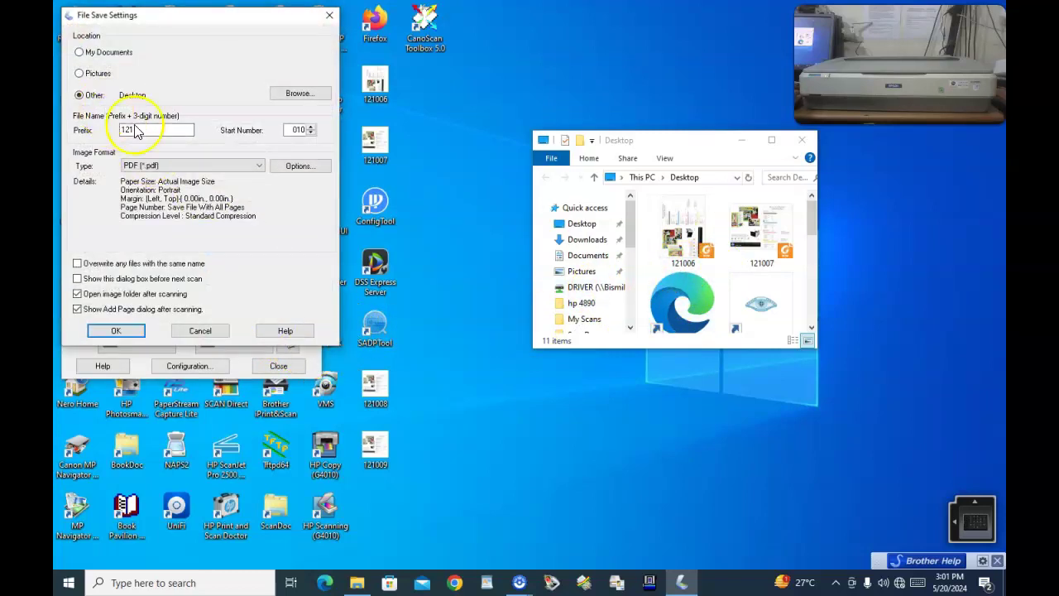
pyautogui.moveTo(138, 128); pyautogui.dragTo(78, 134)
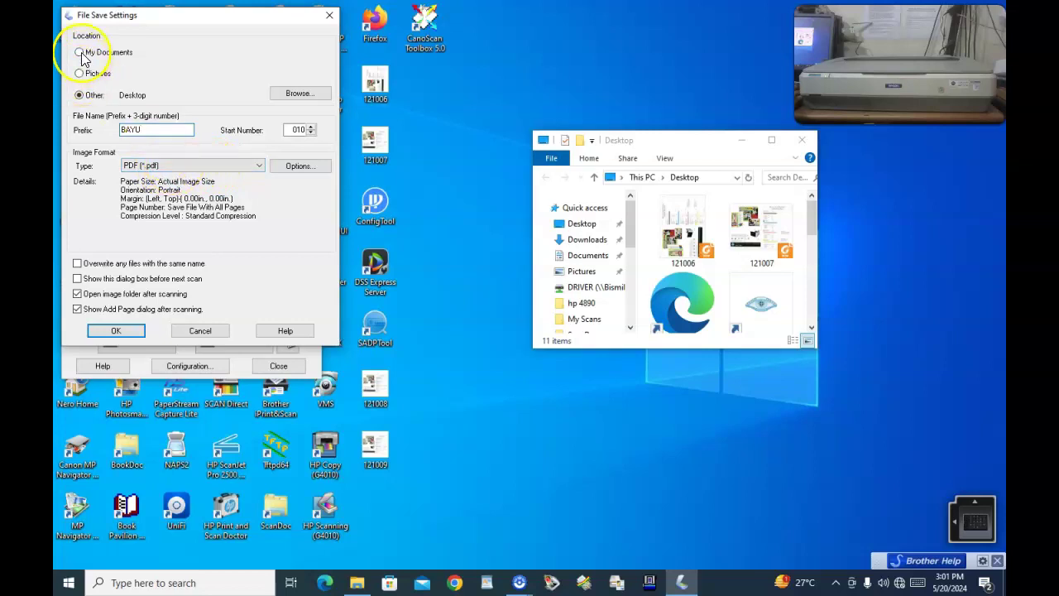
pyautogui.click(306, 94)
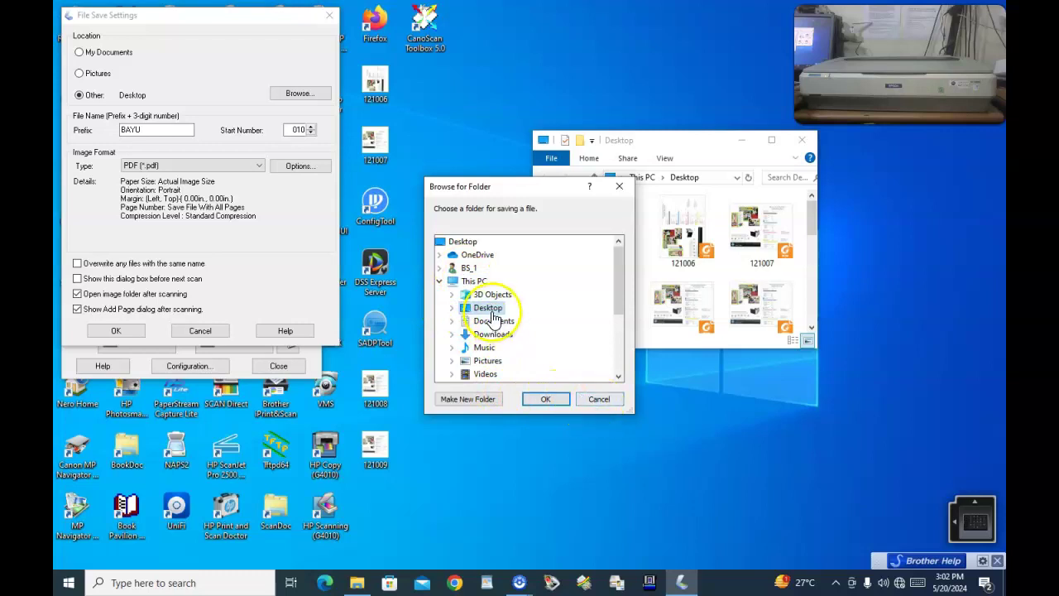
pyautogui.click(545, 399)
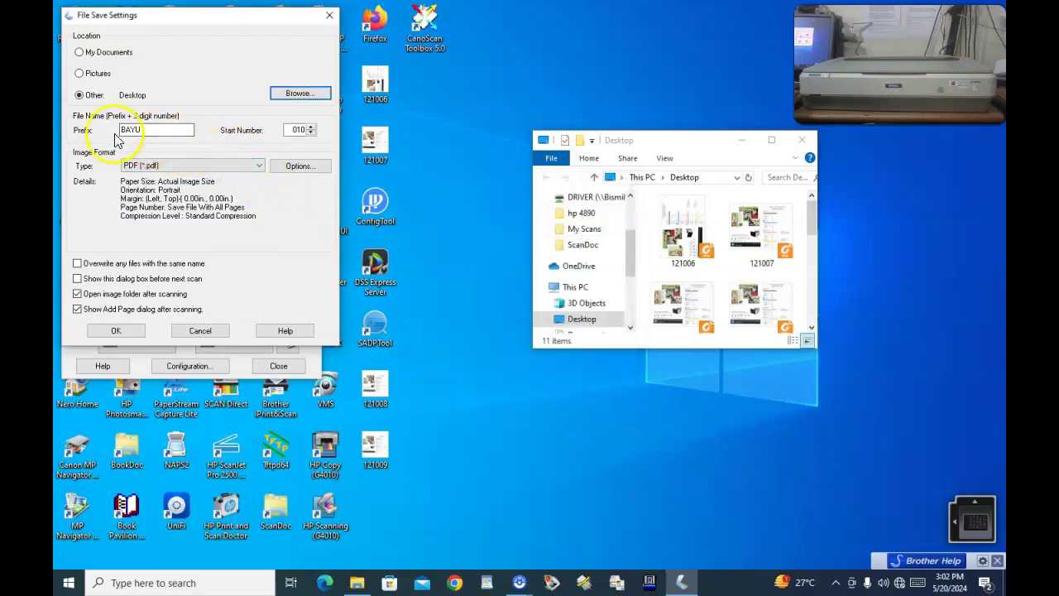
# Review the image format types and PDF paper sizes, keep PDF at Actual Image Size, and apply the file save settings.
pyautogui.click(167, 170)
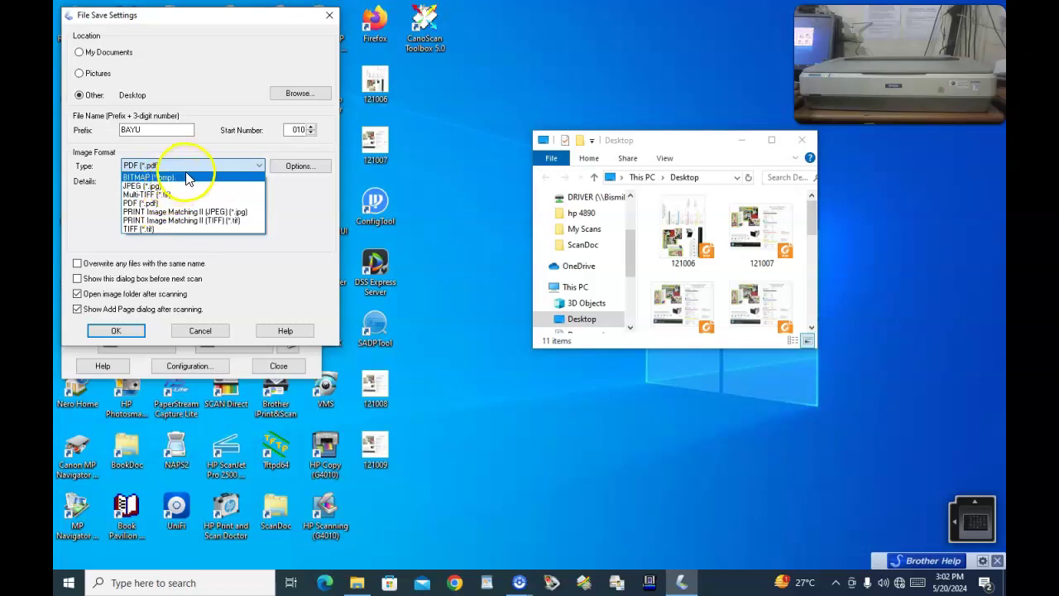
pyautogui.click(199, 169)
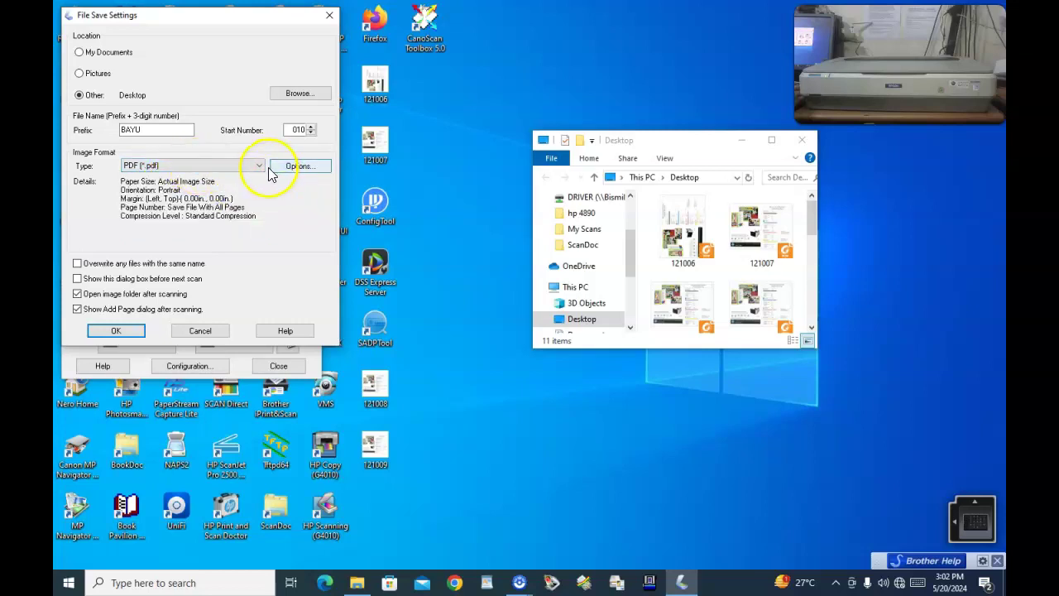
pyautogui.click(303, 170)
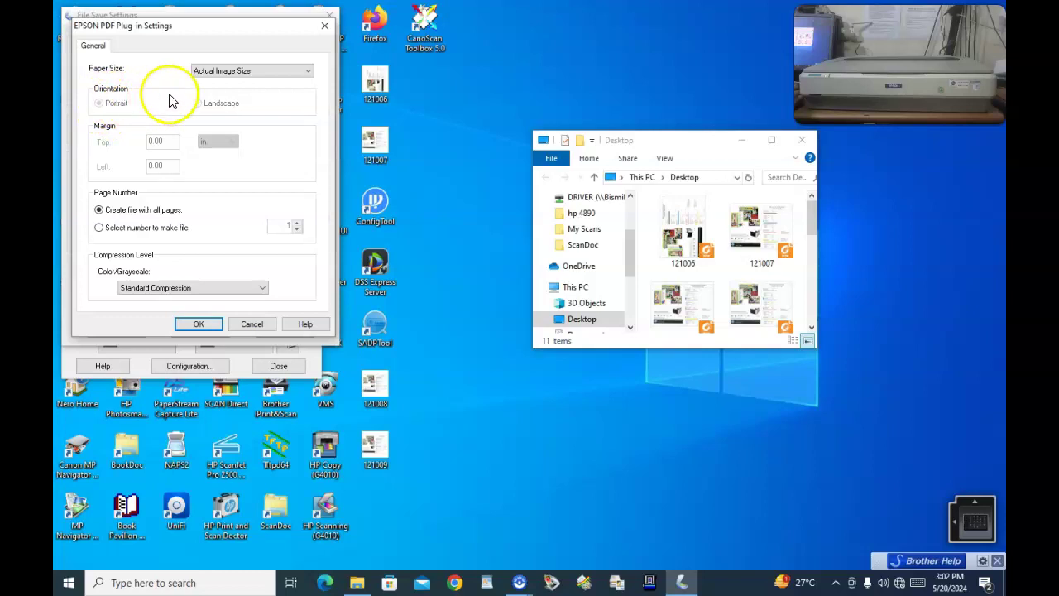
pyautogui.click(242, 71)
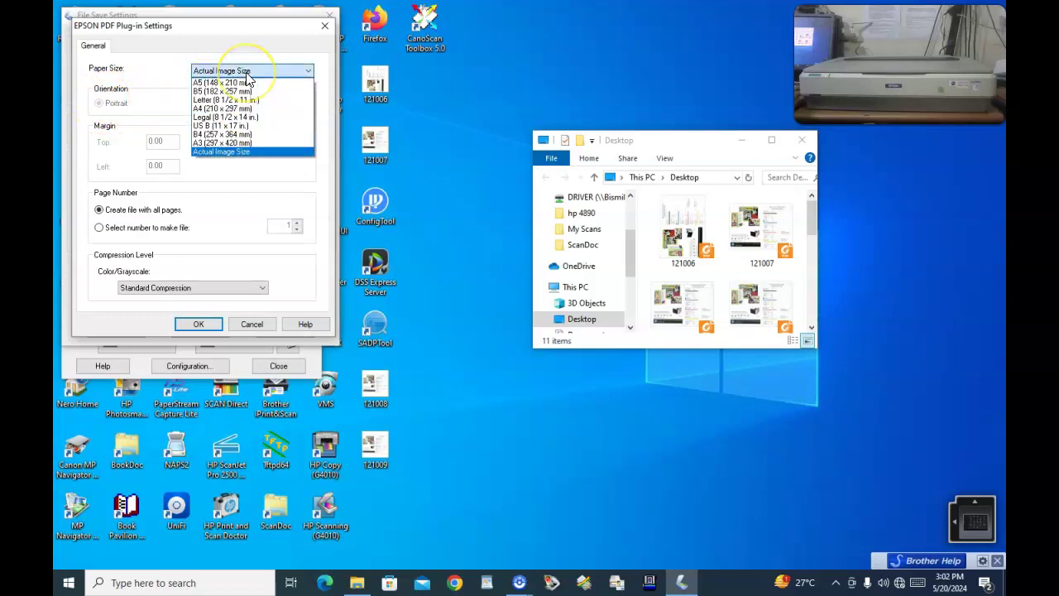
pyautogui.click(243, 73)
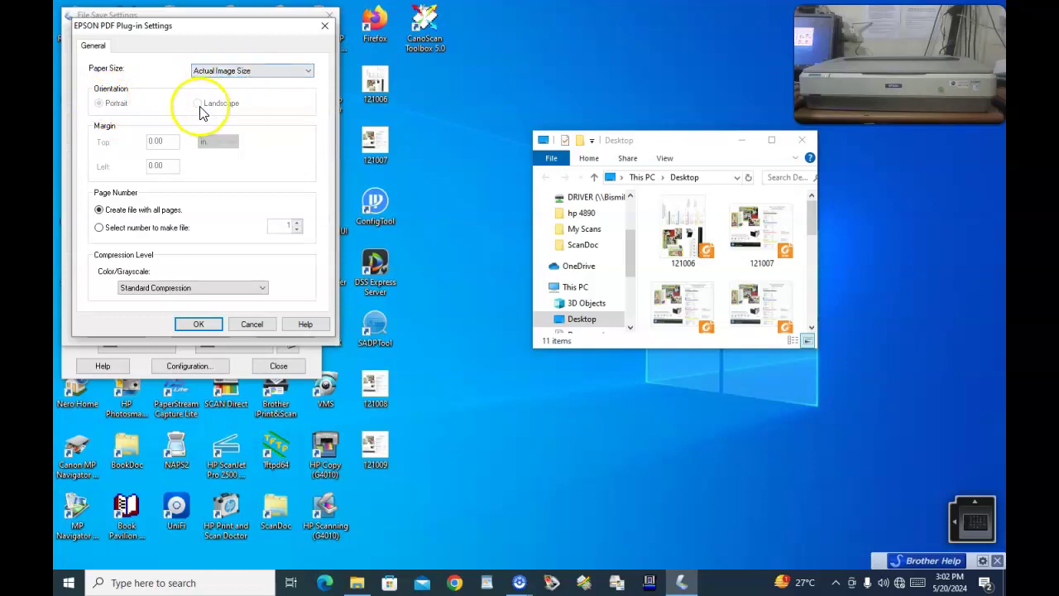
pyautogui.click(263, 325)
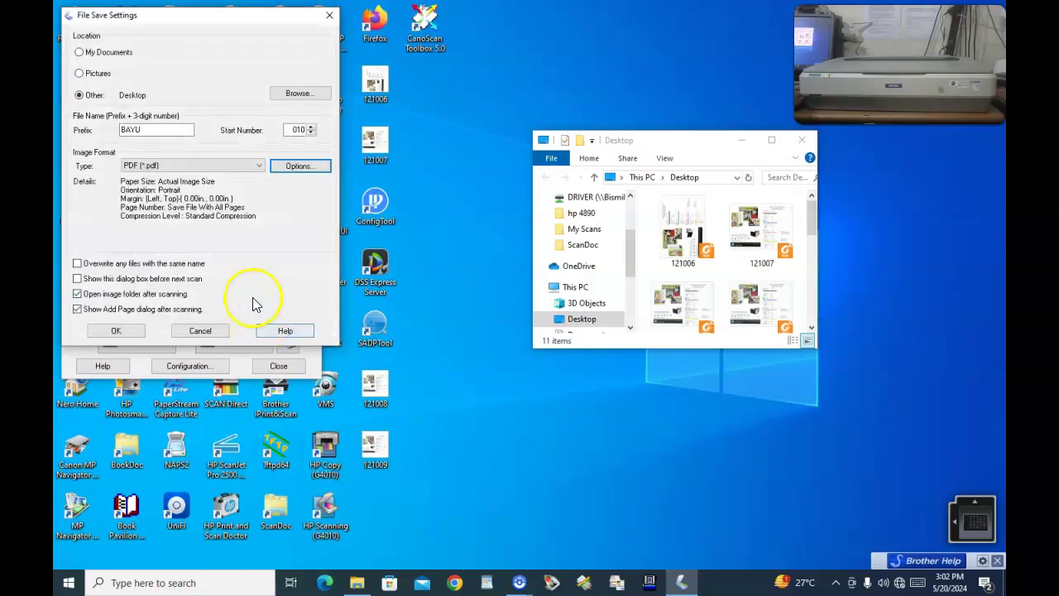
pyautogui.click(125, 336)
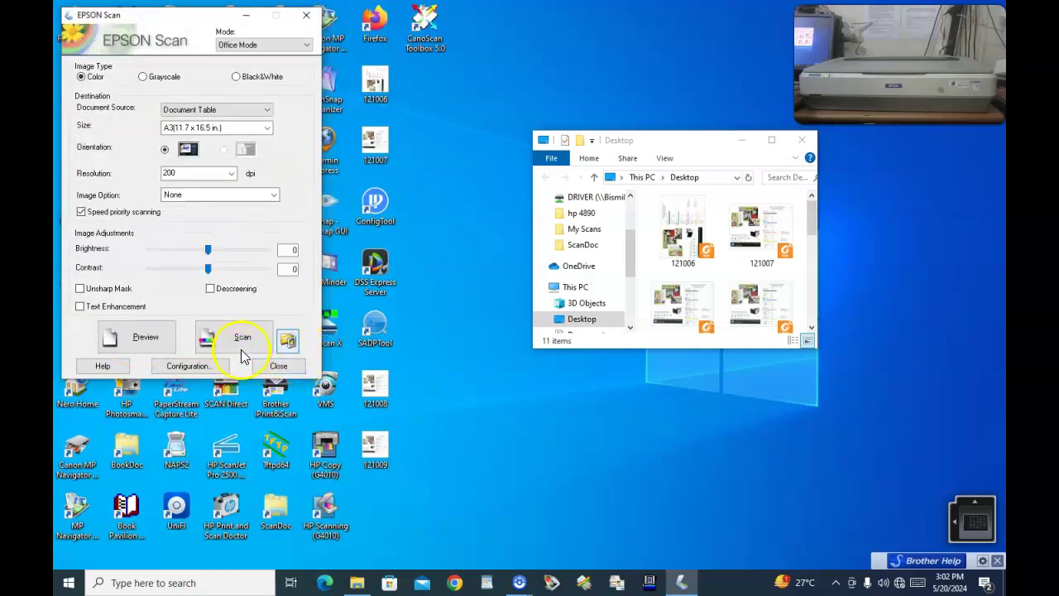
# Scan the A3 document in colour at 200 dpi and save the file without editing its pages.
pyautogui.click(246, 336)
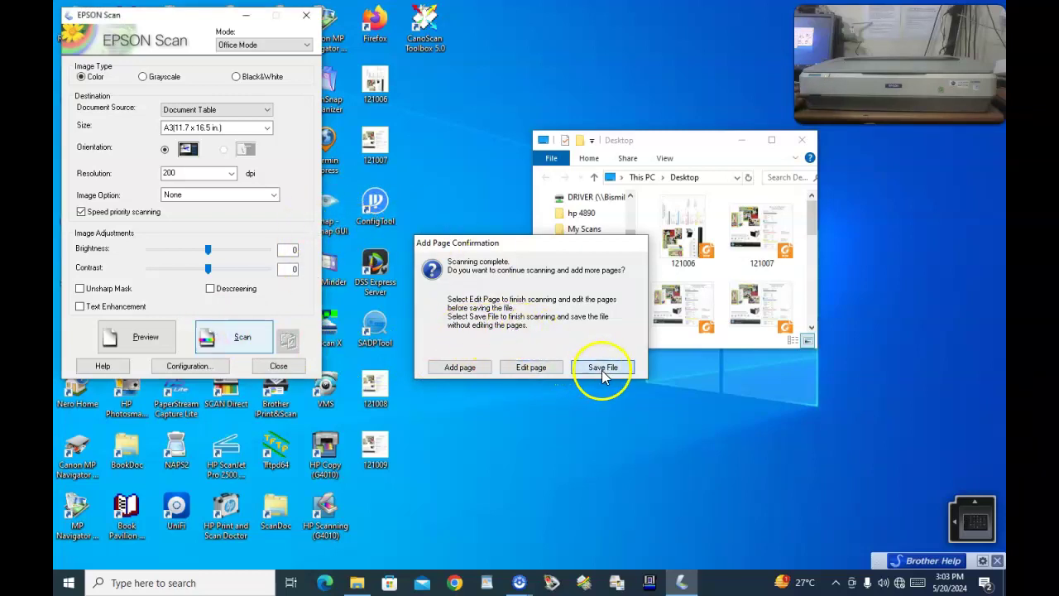
pyautogui.press('Return')
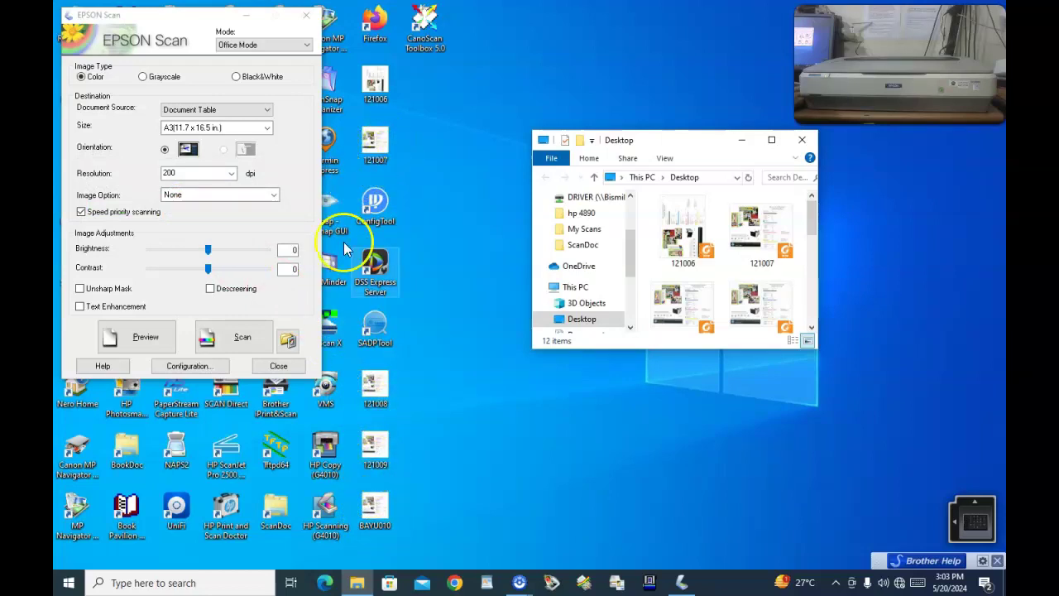
# Open the scanned PDF BAYU010 from the desktop, check both halves from top to bottom, and close the PDF reader.
pyautogui.doubleClick(376, 500)
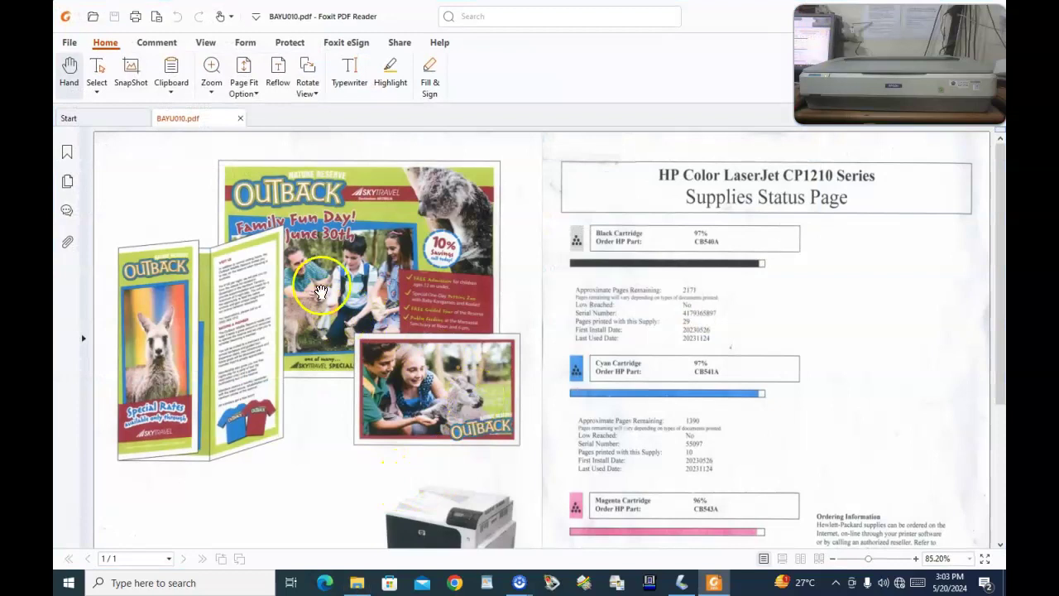
pyautogui.scroll(-3, 544, 331)
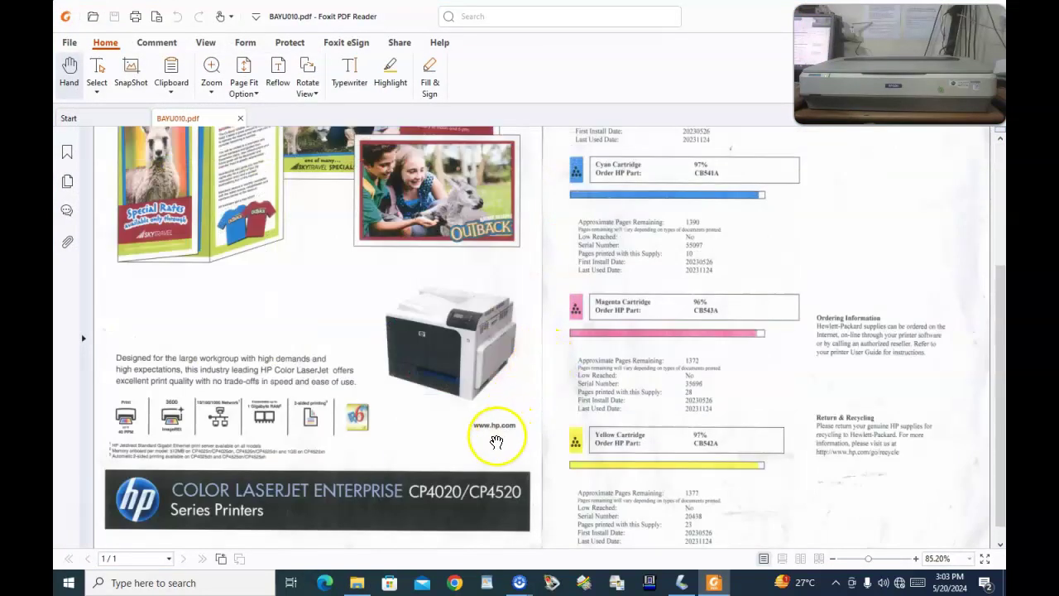
pyautogui.scroll(-1, 455, 430)
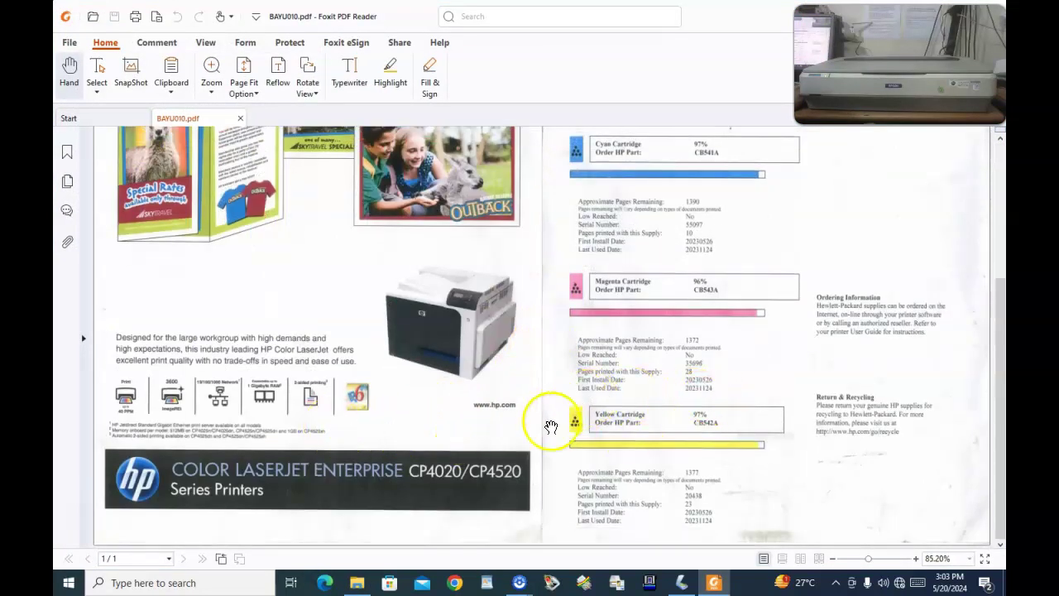
pyautogui.scroll(2, 544, 430)
pyautogui.scroll(1, 548, 403)
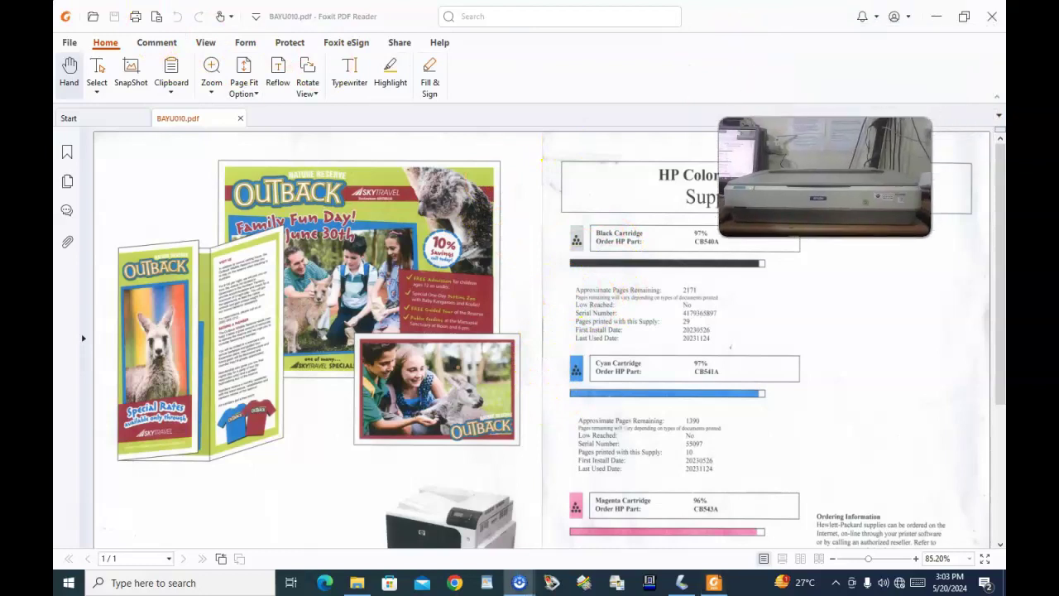
pyautogui.click(990, 17)
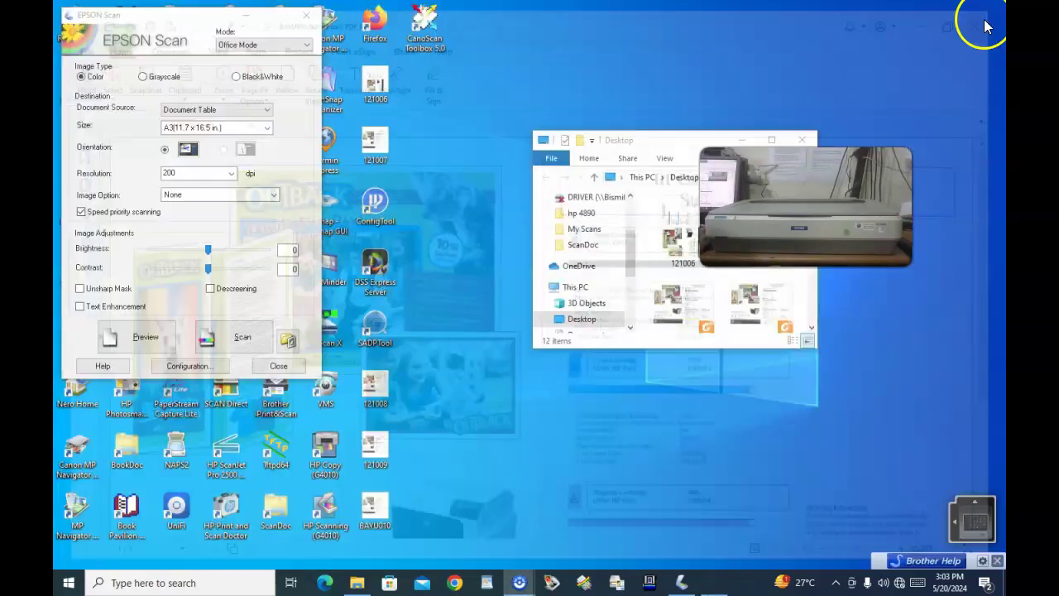
# Open the scanned PDF 121006 from the desktop, look over its rotated page, and close the PDF reader.
pyautogui.doubleClick(376, 85)
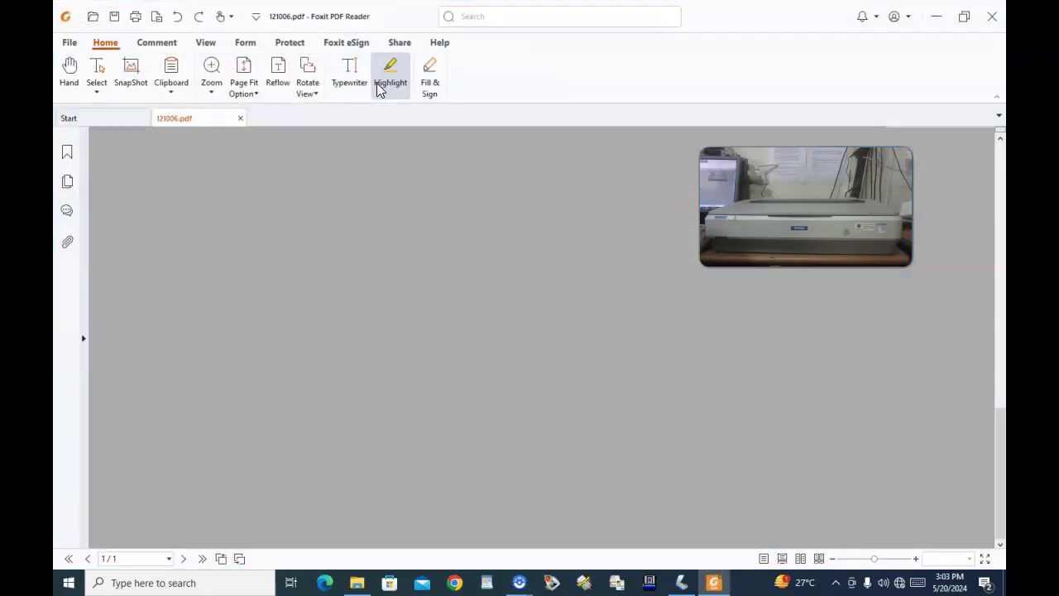
pyautogui.moveTo(516, 279); pyautogui.dragTo(530, 364)
pyautogui.scroll(5, 530, 364)
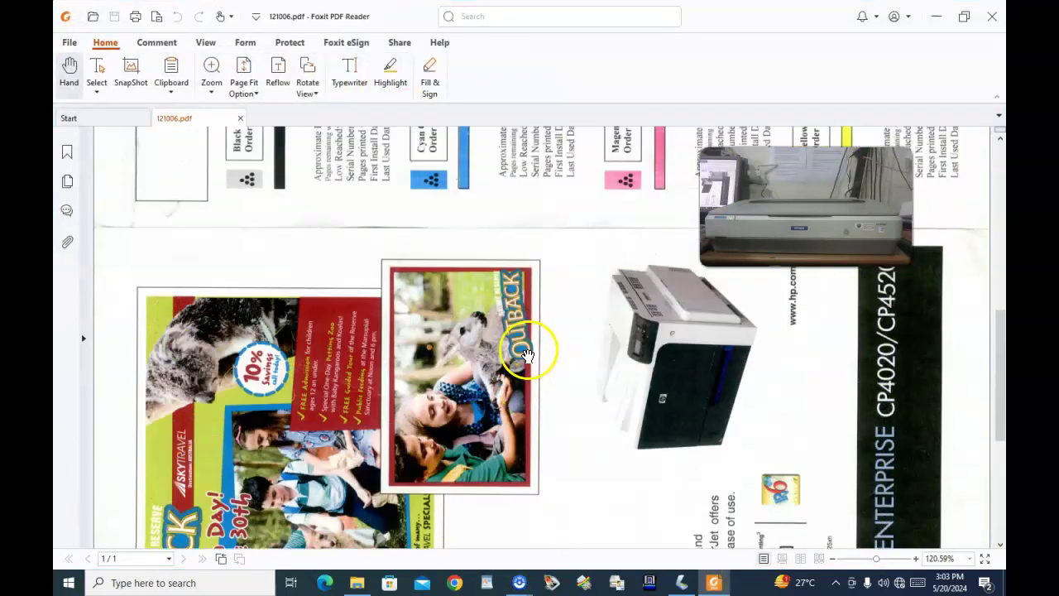
pyautogui.click(992, 25)
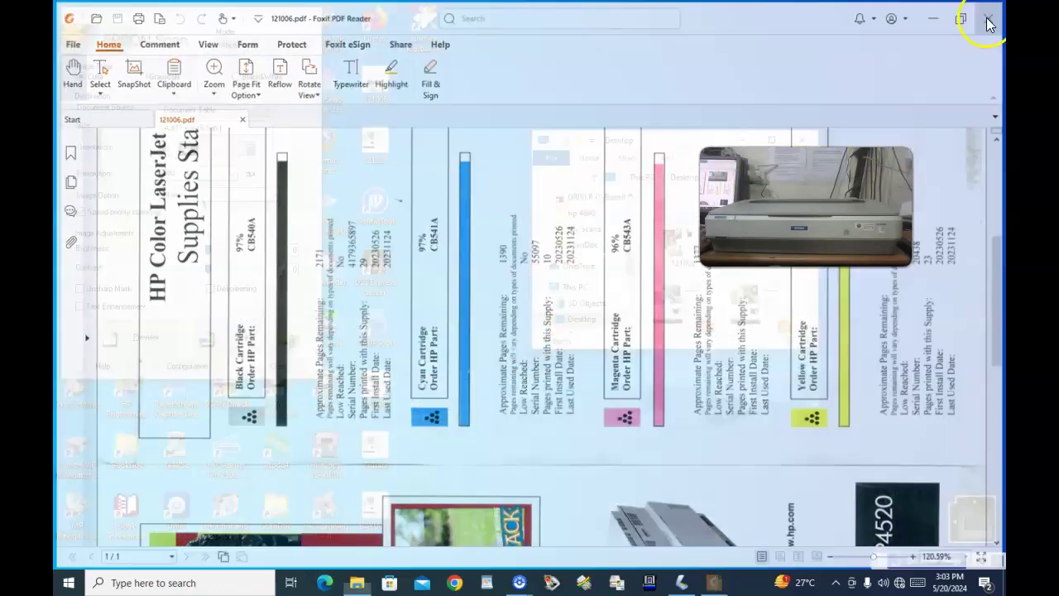
# Open the scanned PDFs 121007 and 121008 from the desktop one after the other, closing the reader after viewing each.
pyautogui.doubleClick(375, 146)
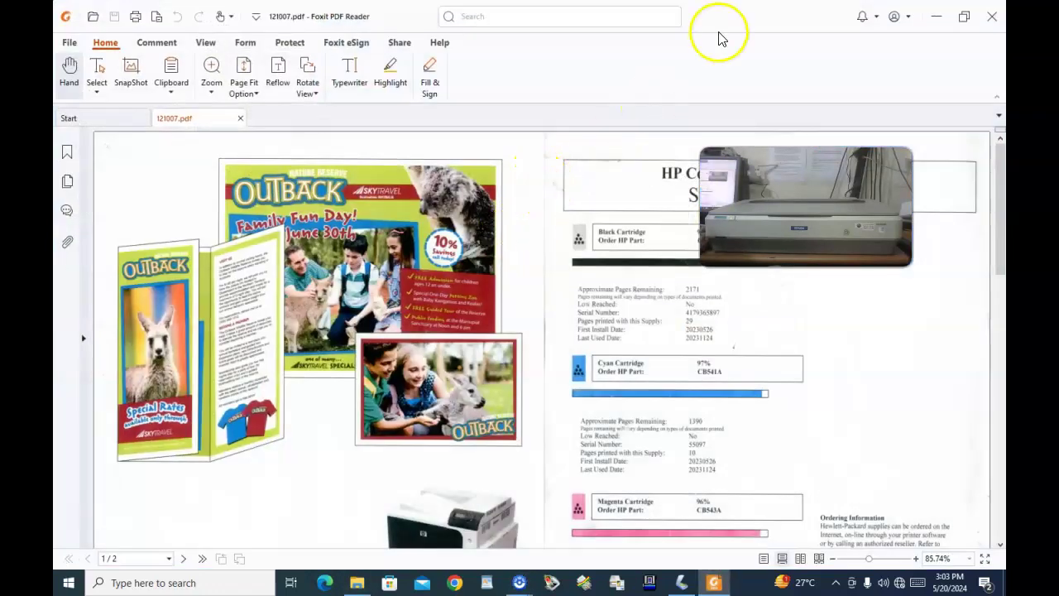
pyautogui.click(993, 23)
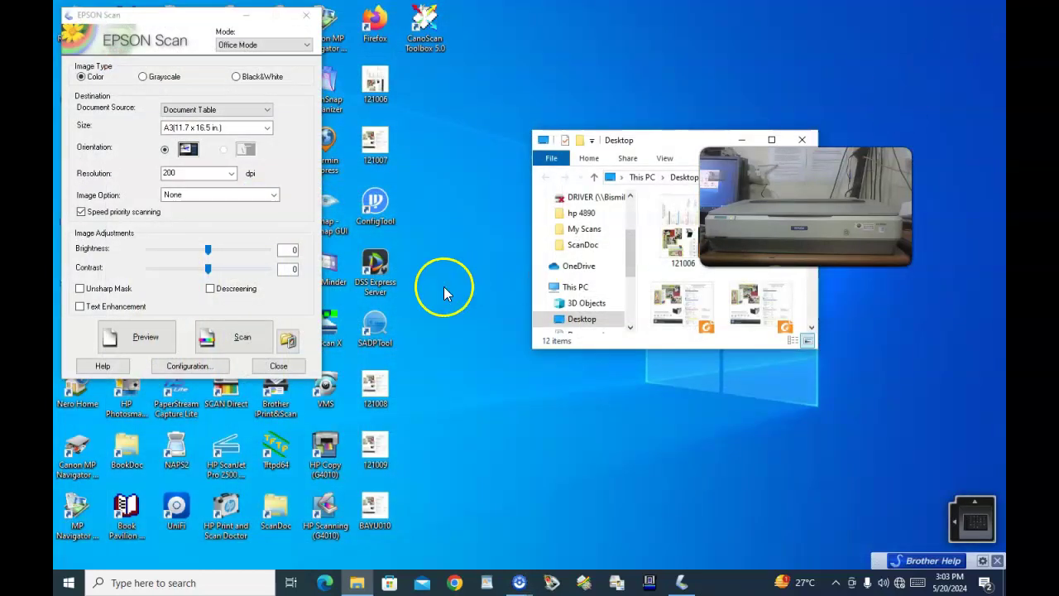
pyautogui.doubleClick(376, 390)
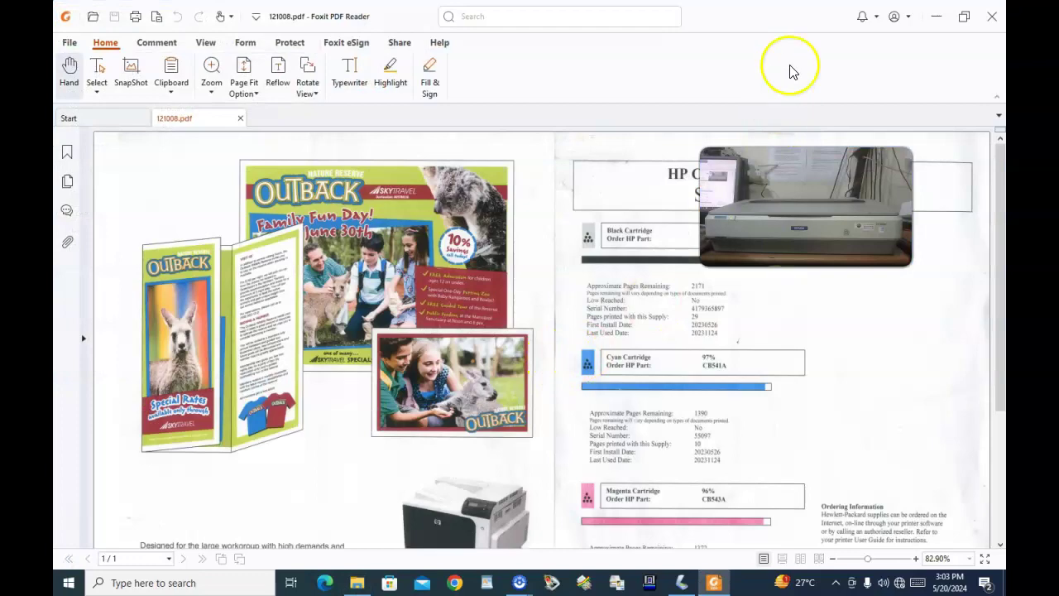
pyautogui.click(993, 15)
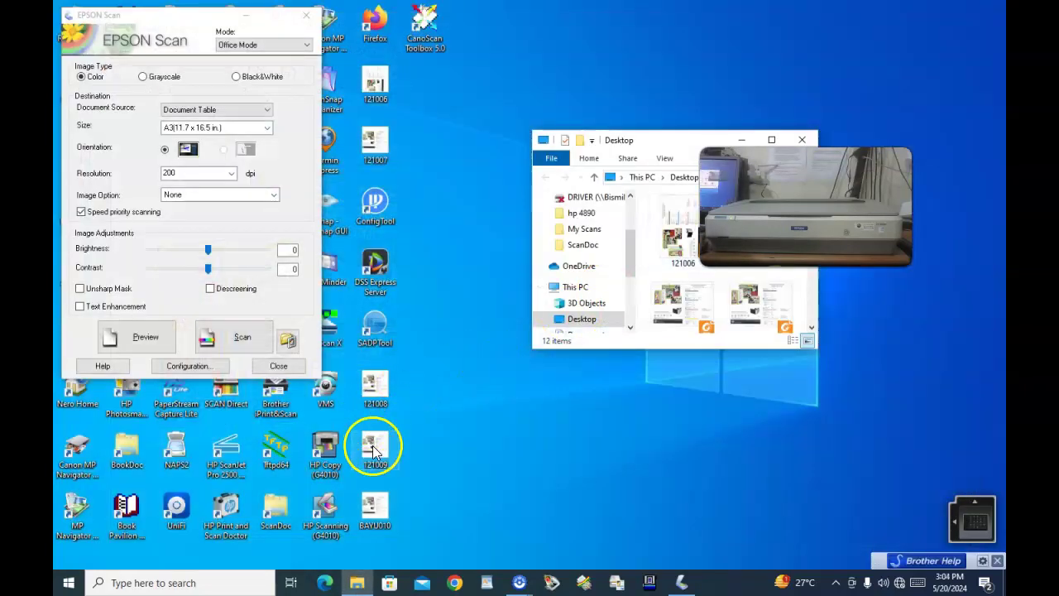
# Open the scanned PDF 121009 from the desktop, check the page from top to bottom, and close the PDF reader.
pyautogui.doubleClick(374, 451)
pyautogui.scroll(-3, 642, 395)
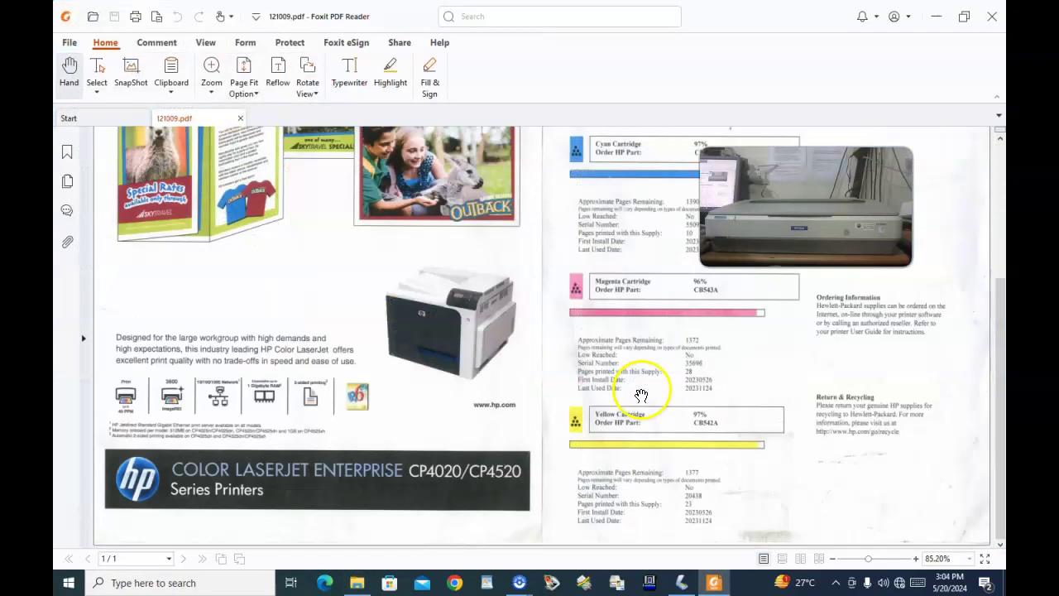
pyautogui.scroll(5, 634, 386)
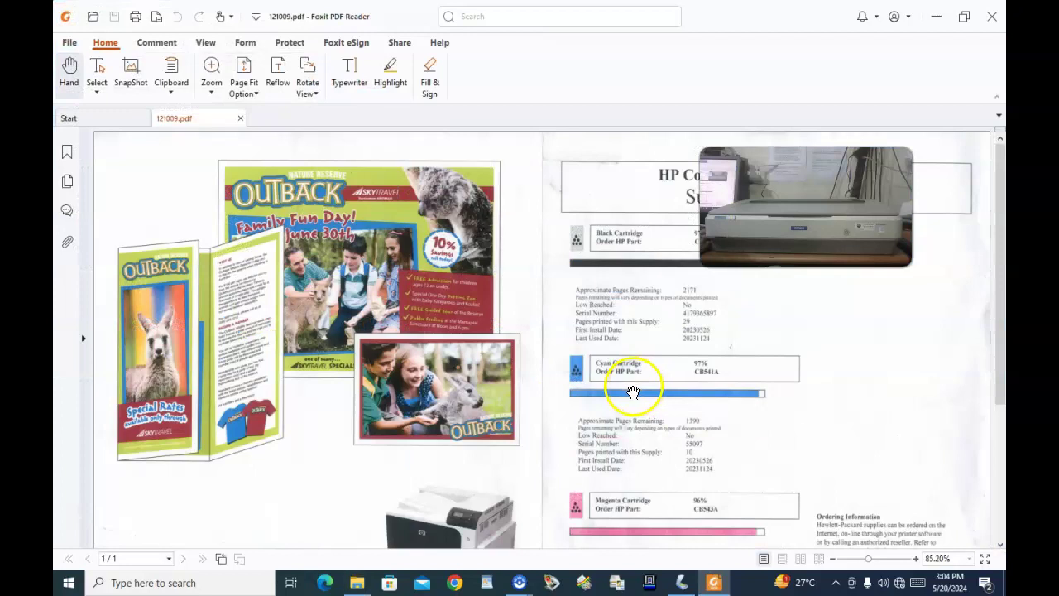
pyautogui.click(979, 27)
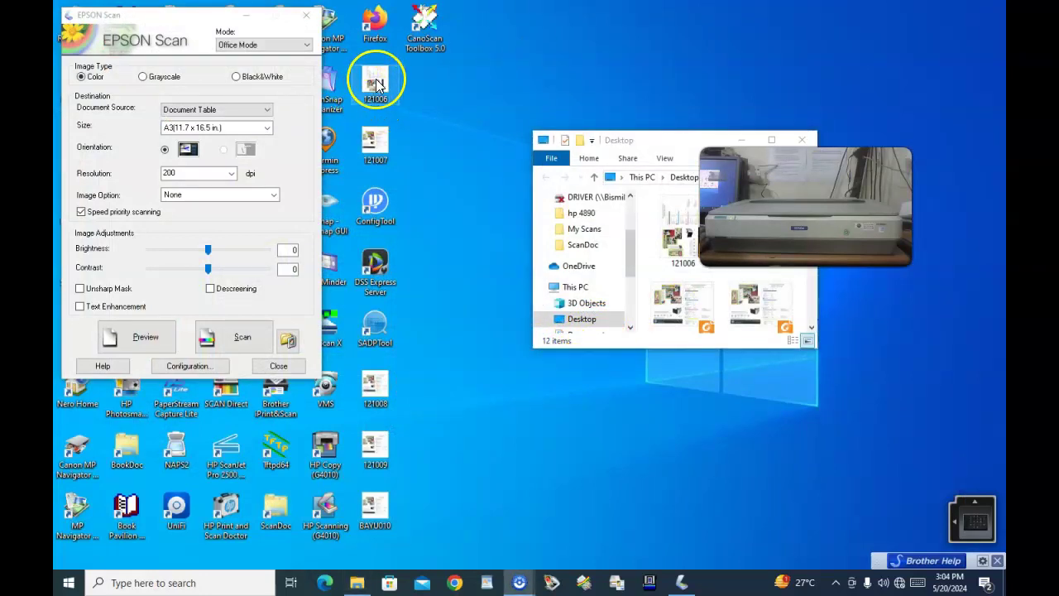
# Preview the document on the scanner glass and add an automatically located marquee around it.
pyautogui.click(154, 348)
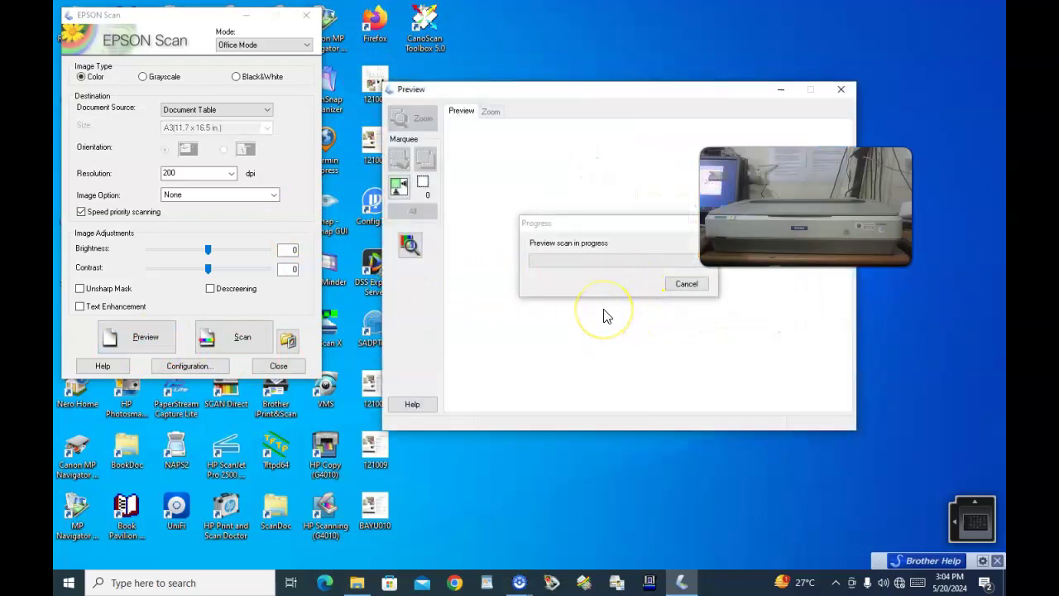
pyautogui.click(565, 321)
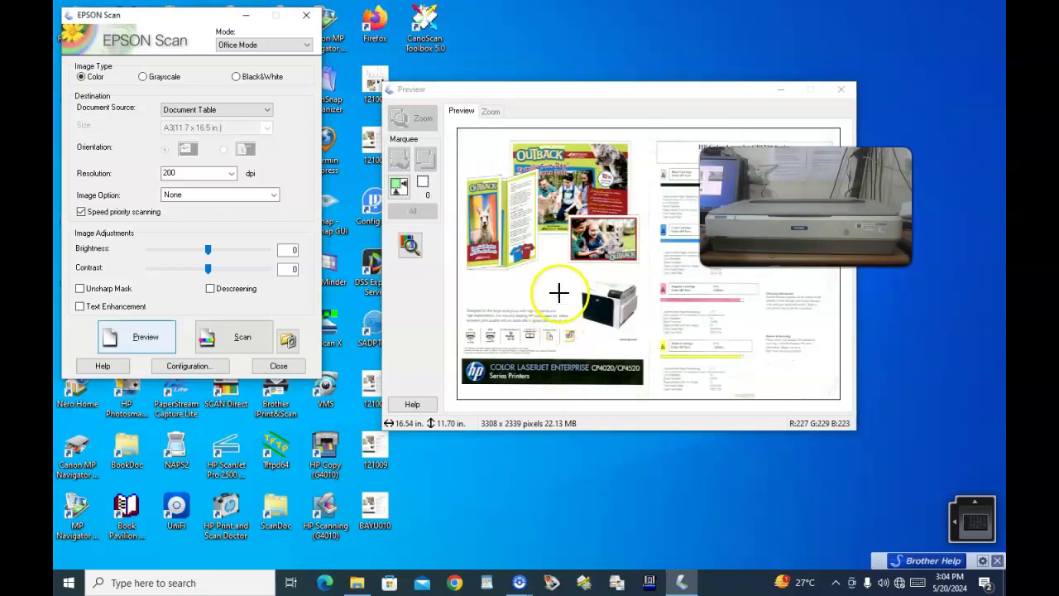
pyautogui.click(399, 187)
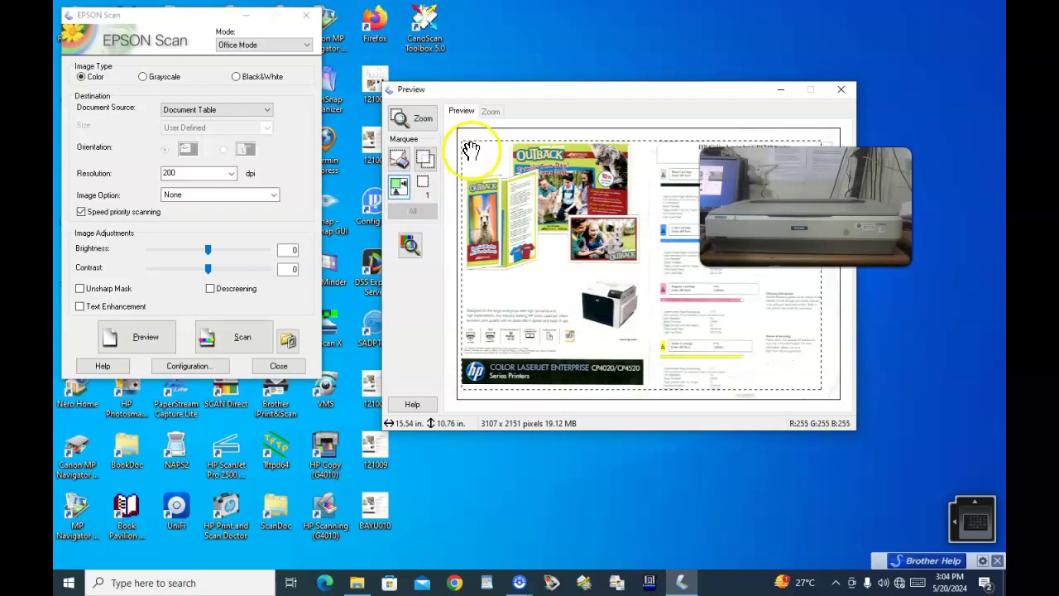
# Resize the marquee to enclose only the left half of the preview, about 8.21 by 11.16 in.
pyautogui.moveTo(468, 139); pyautogui.dragTo(466, 133)
pyautogui.moveTo(821, 326); pyautogui.dragTo(714, 326)
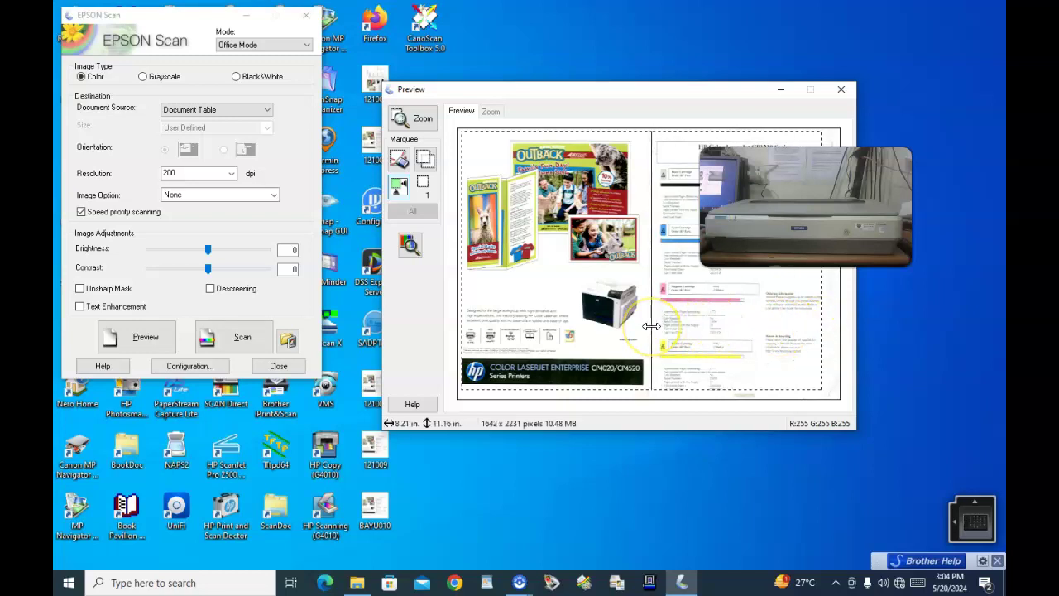
pyautogui.moveTo(651, 326); pyautogui.dragTo(654, 327)
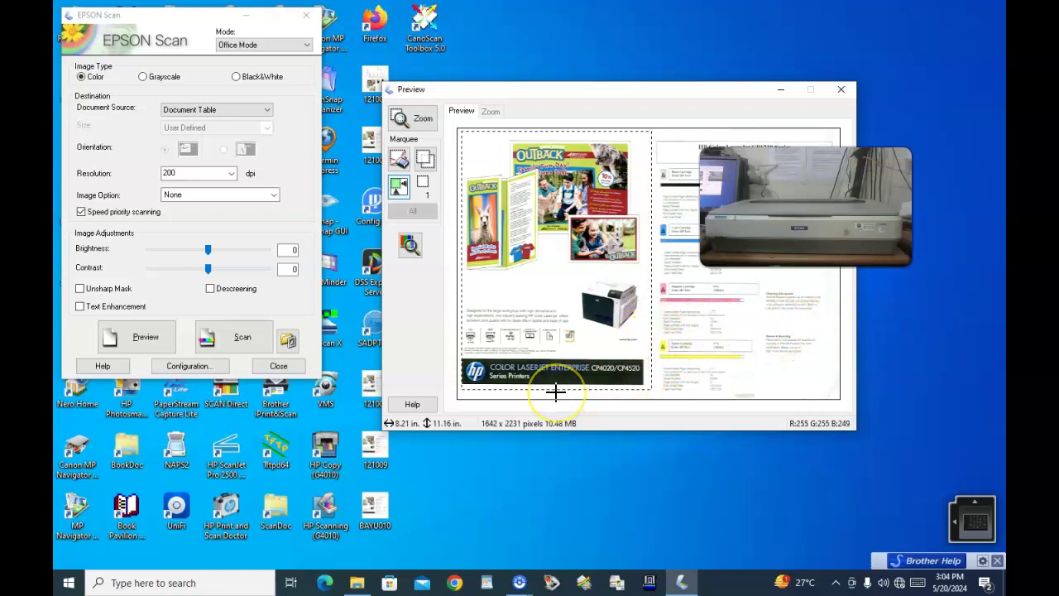